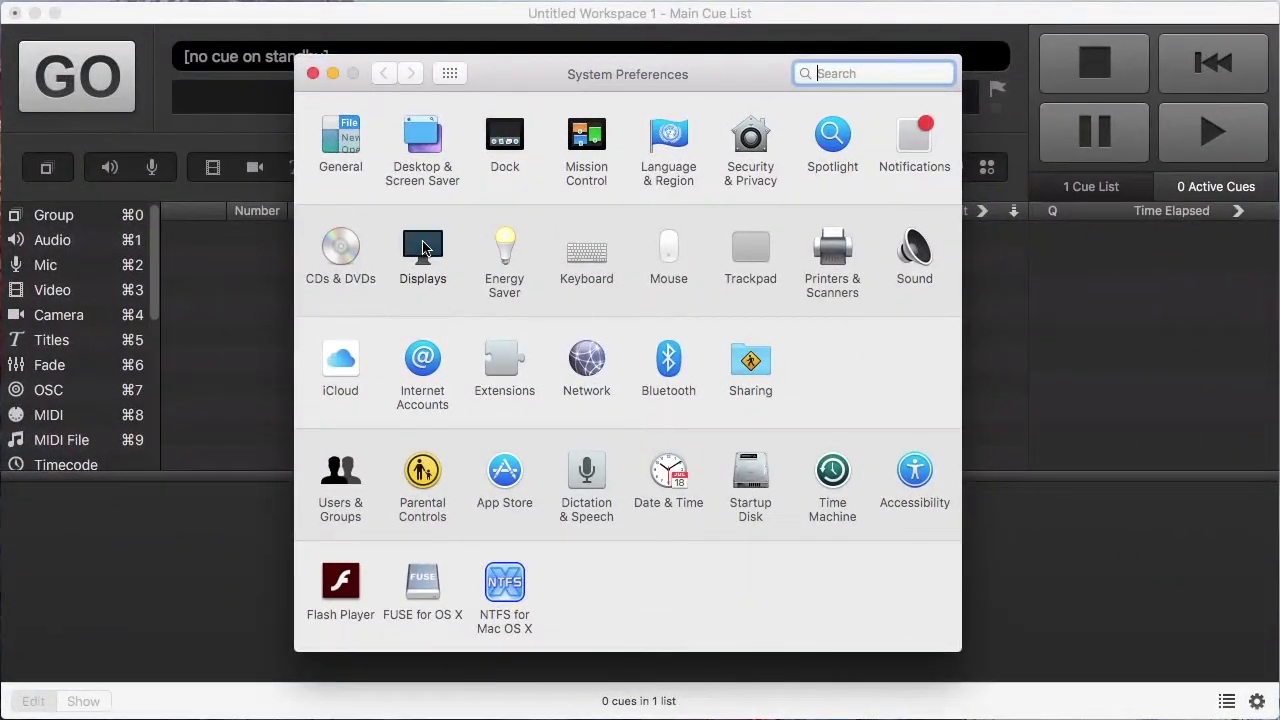
Check the display arrangement and the mirroring option in the Displays preferences, then close System Preferences.
{"action": "left_click", "coordinate": [422, 245]}
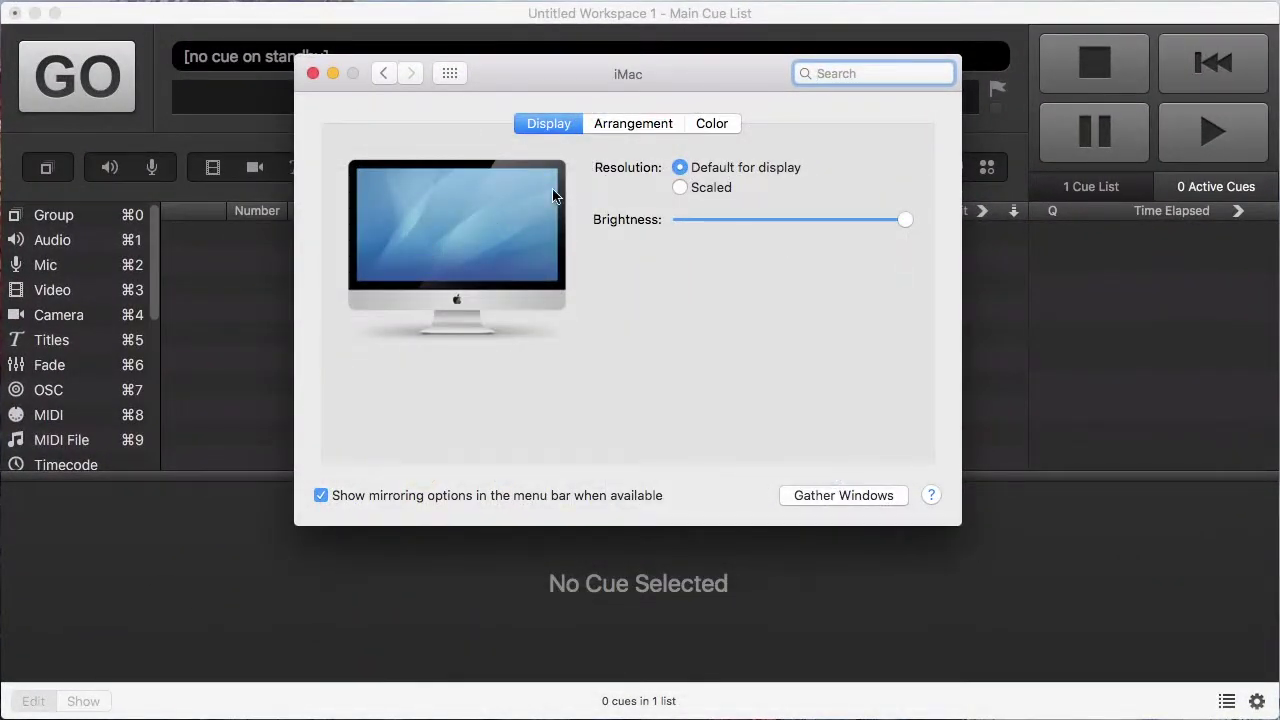
{"action": "left_click", "coordinate": [637, 124]}
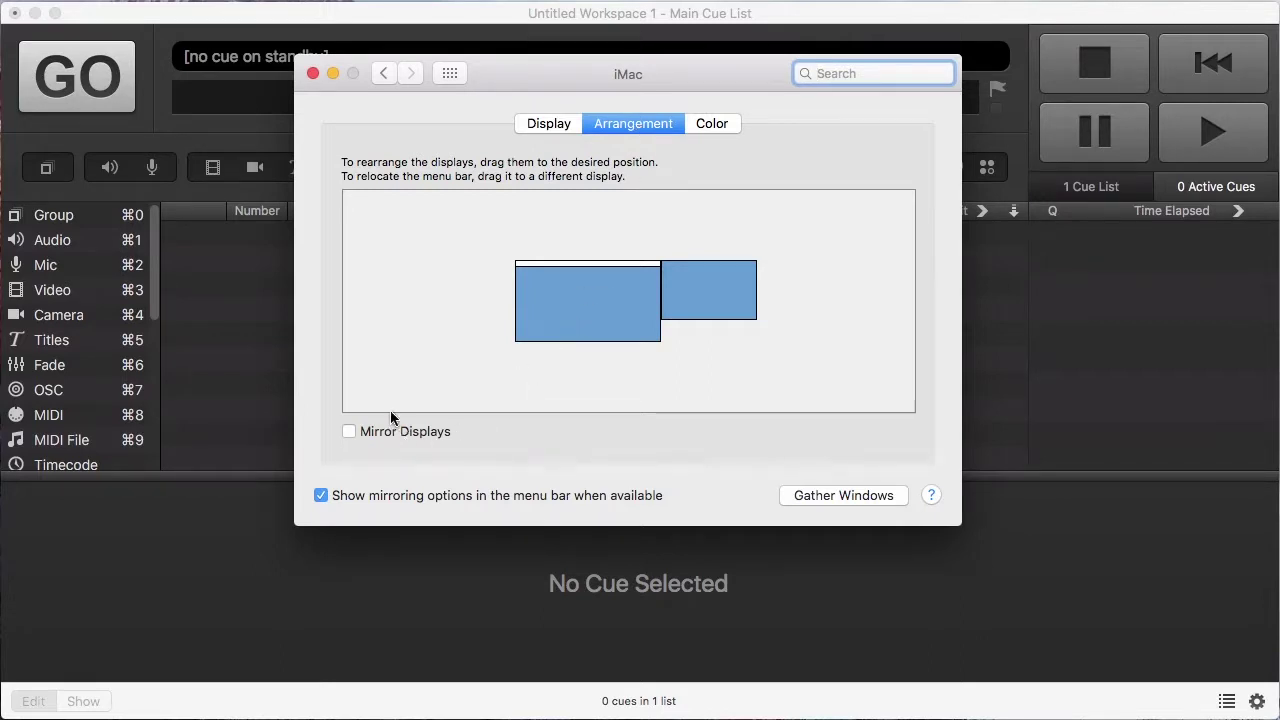
{"action": "left_click", "coordinate": [313, 74]}
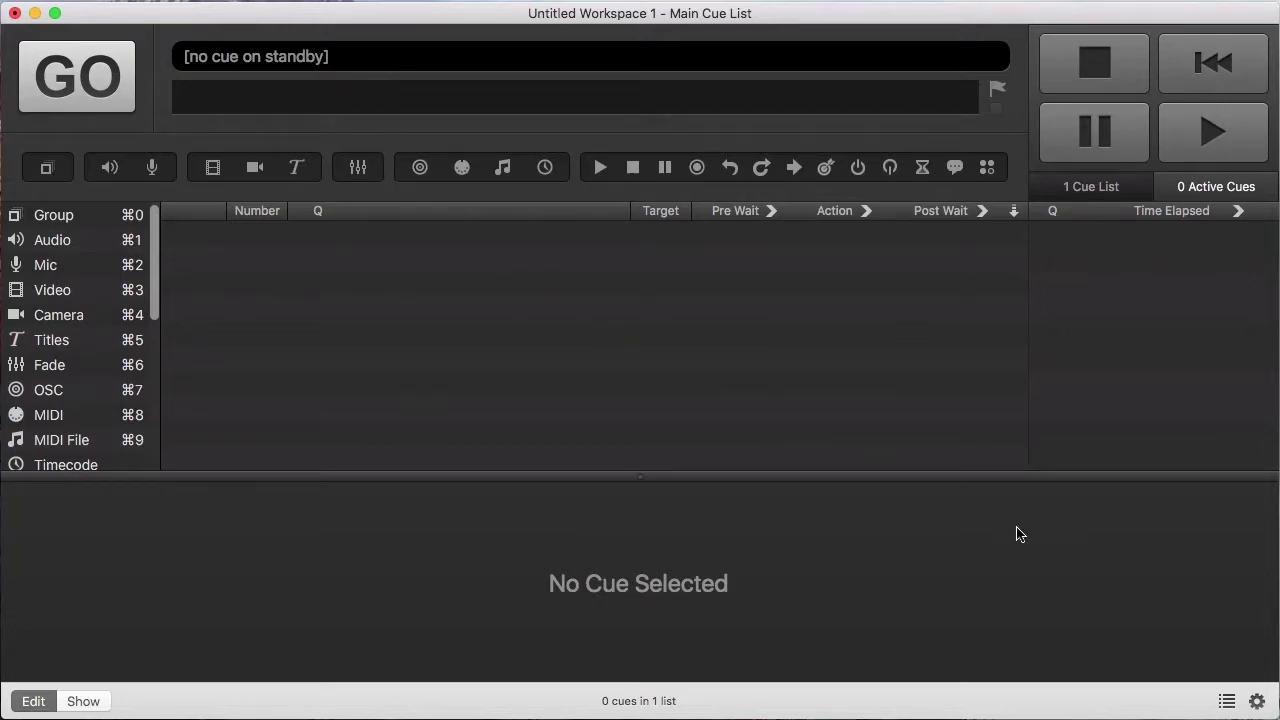
Remove both existing surfaces, Surface 1 and Surface 2, from the workspace's video settings.
{"action": "left_click", "coordinate": [1258, 702]}
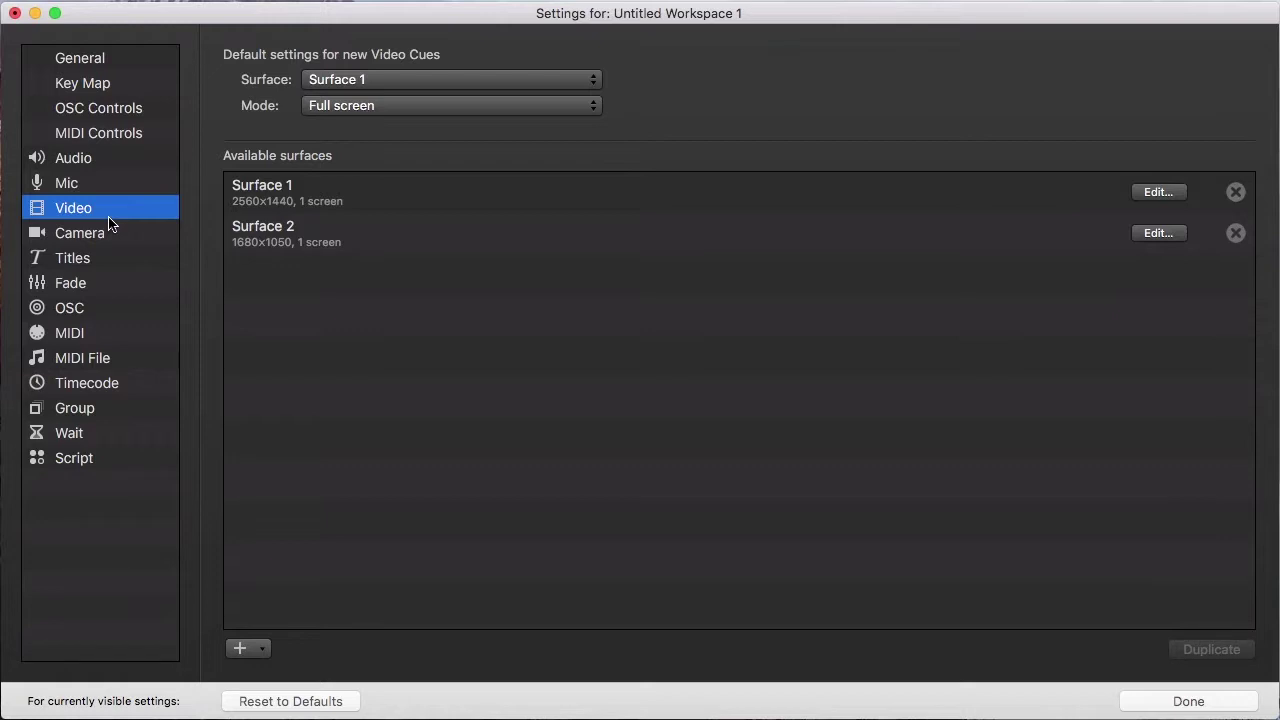
{"action": "left_click", "coordinate": [1236, 195]}
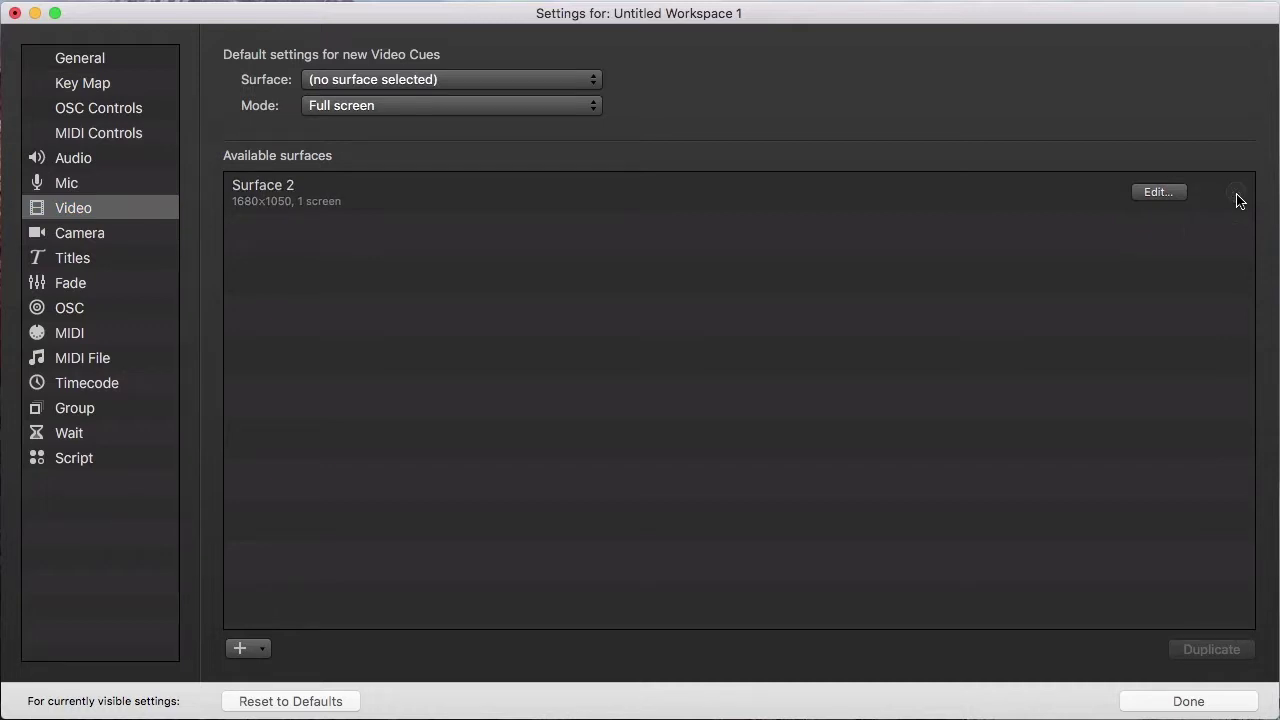
{"action": "left_click", "coordinate": [1236, 196]}
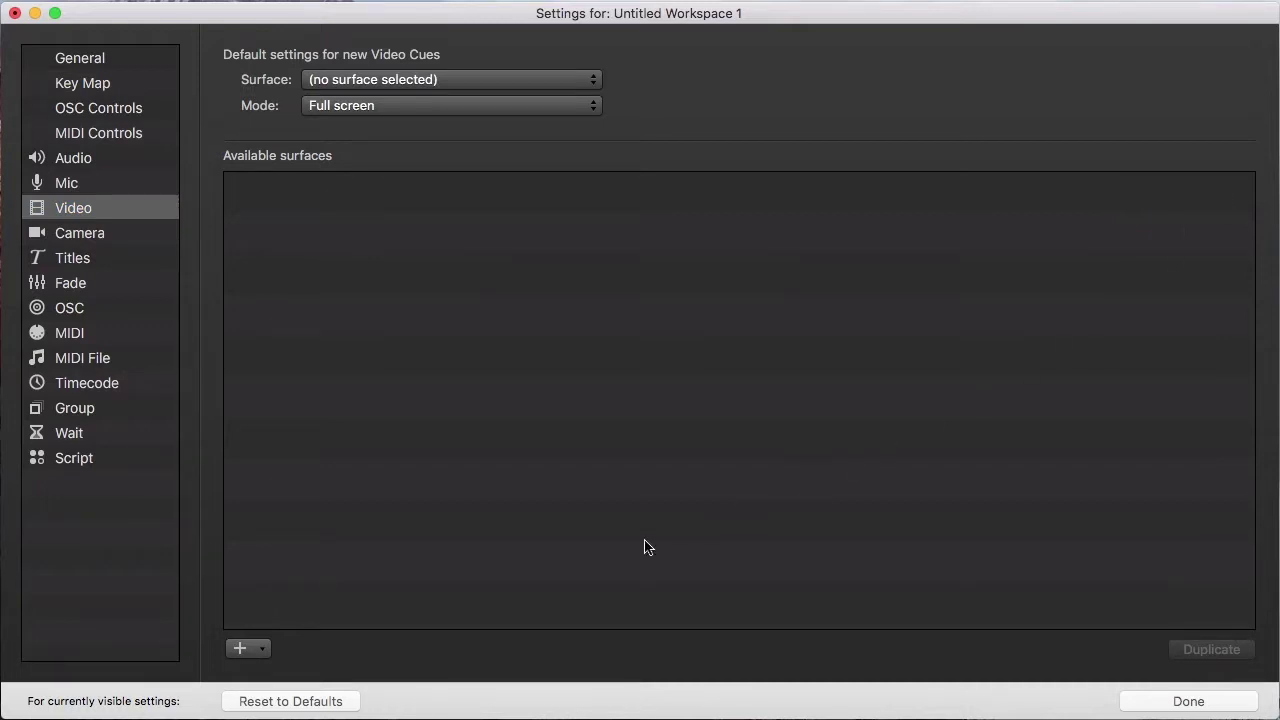
Create a new surface from the VG2230wm-EU (1680x1050) display and name it "Display".
{"action": "left_click", "coordinate": [262, 650]}
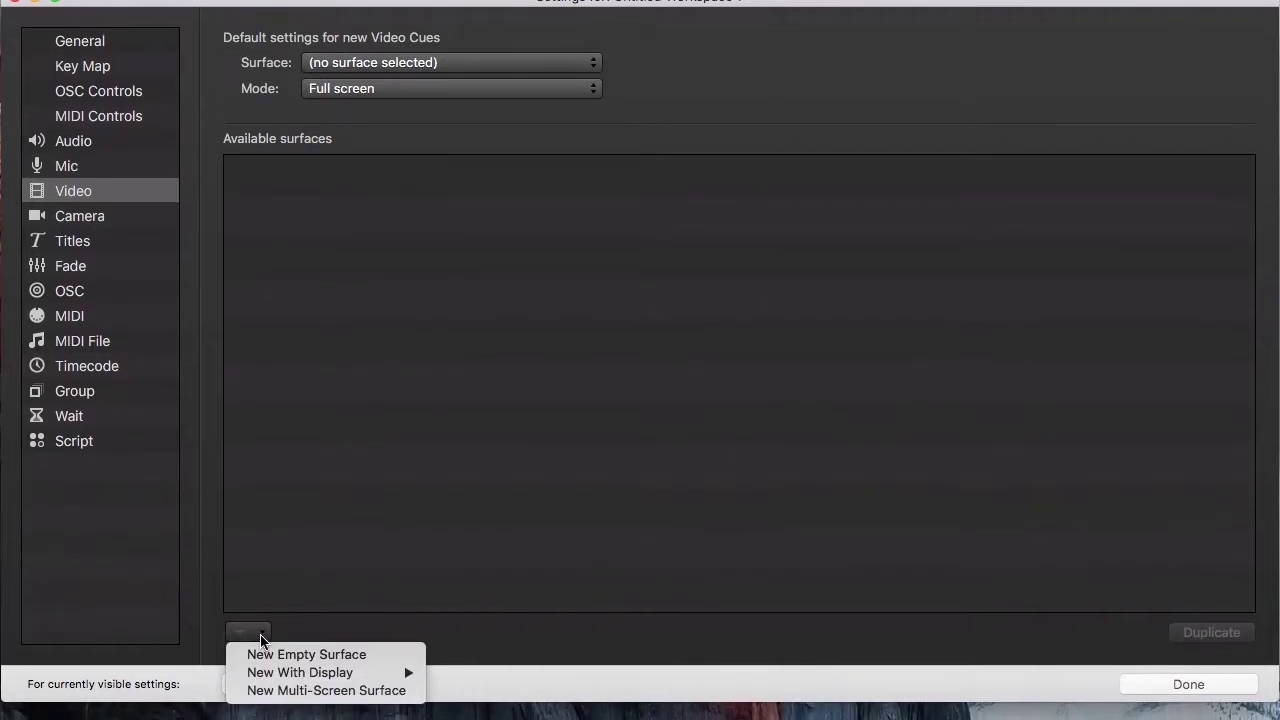
{"action": "mouse_move", "coordinate": [294, 690]}
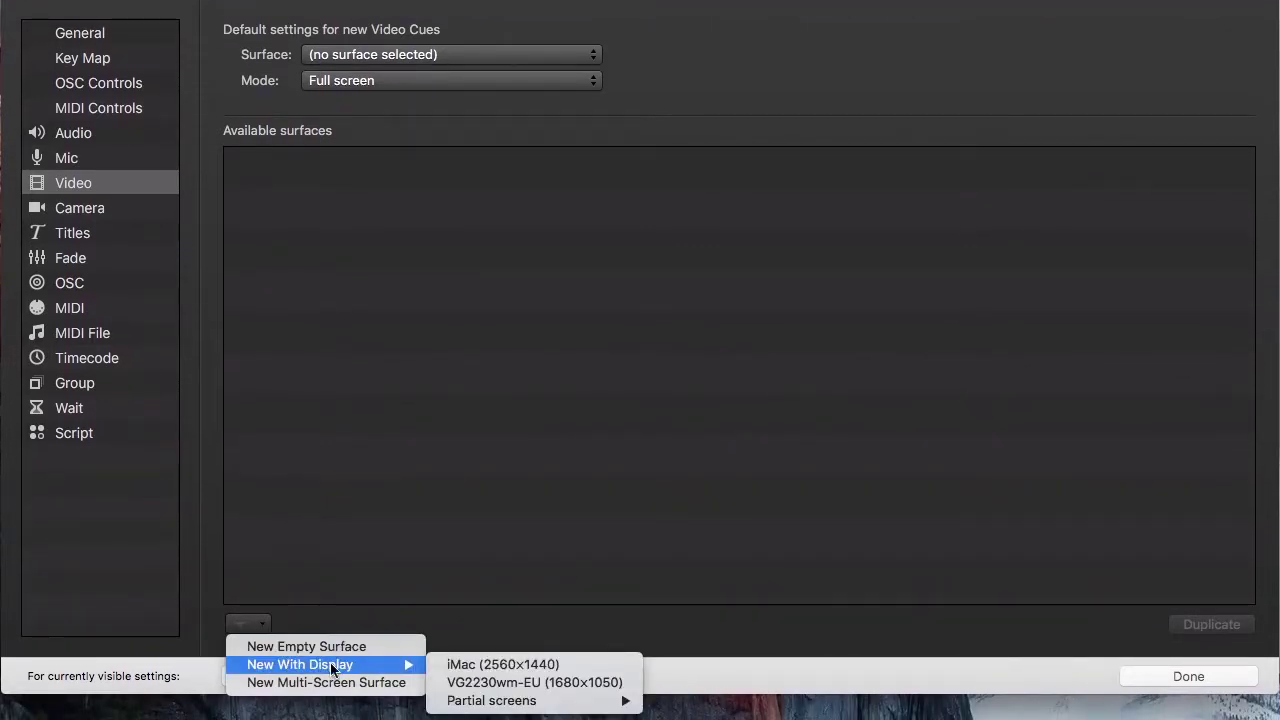
{"action": "left_click", "coordinate": [518, 684]}
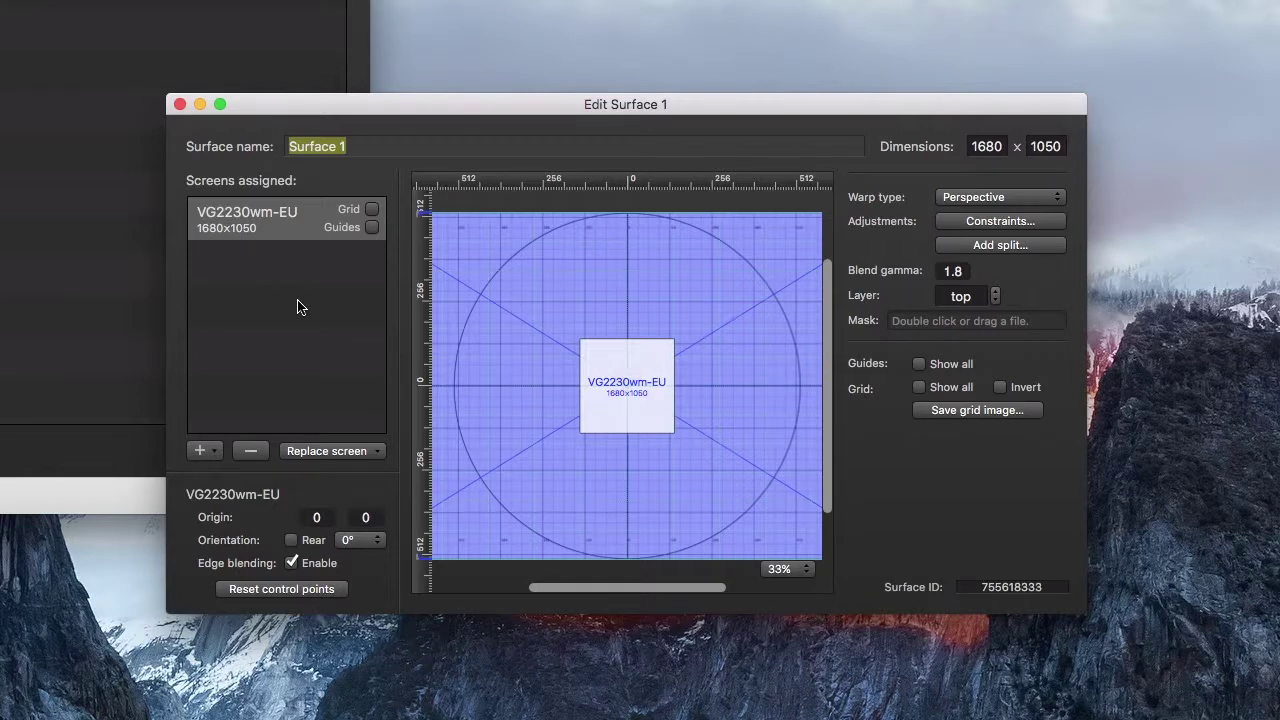
{"action": "type", "text": "Display"}
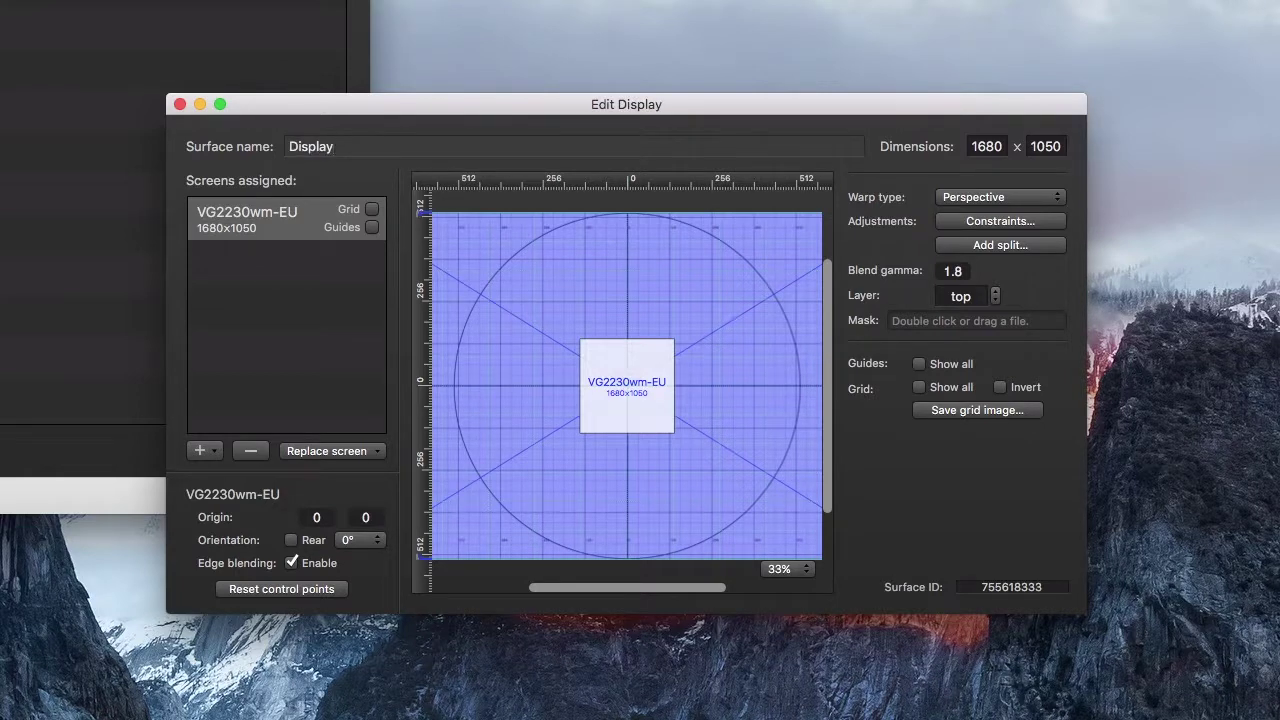
{"action": "left_click", "coordinate": [179, 104]}
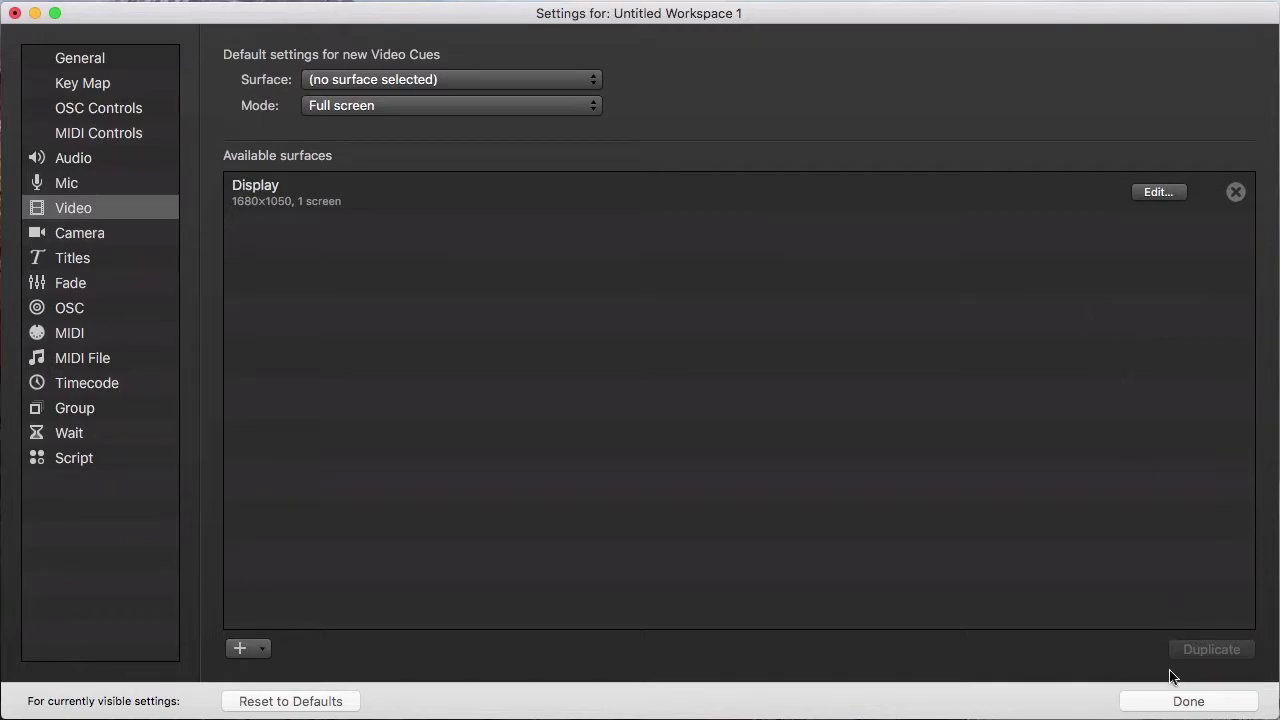
{"action": "left_click", "coordinate": [1172, 700]}
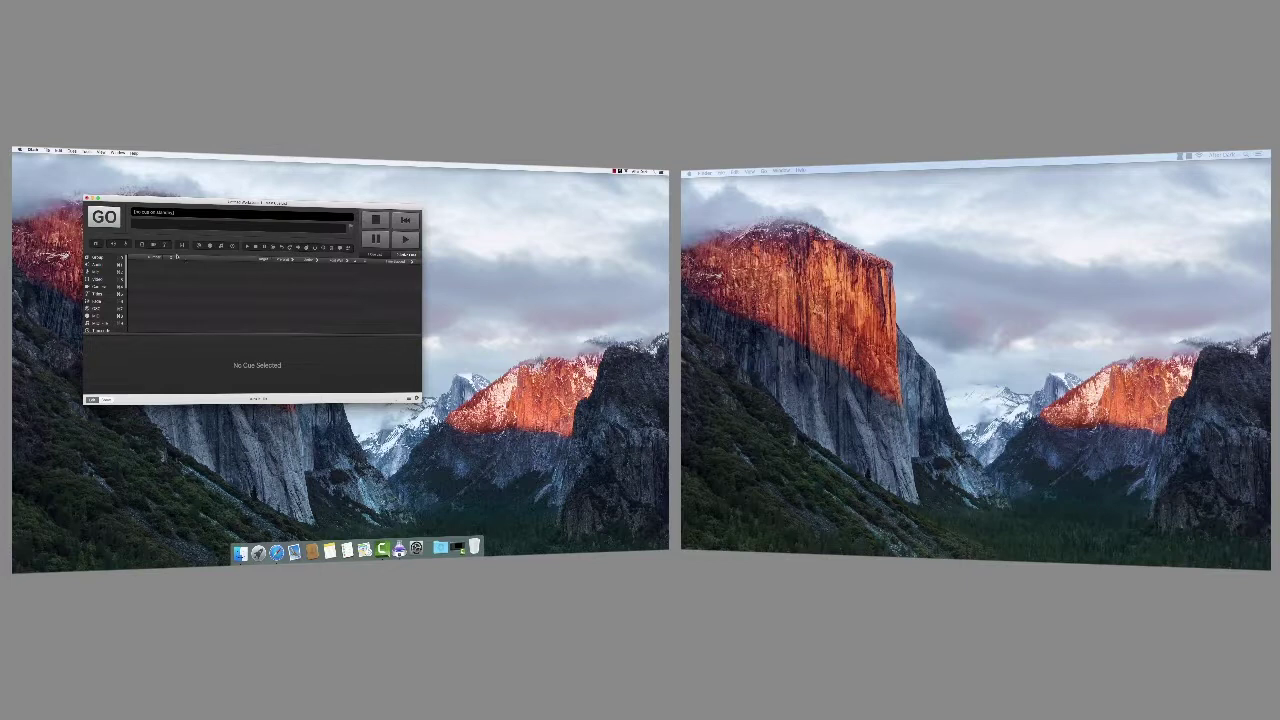
Black out the desktop backgrounds and look up the command that restores the saved ones.
{"action": "left_click", "coordinate": [86, 151]}
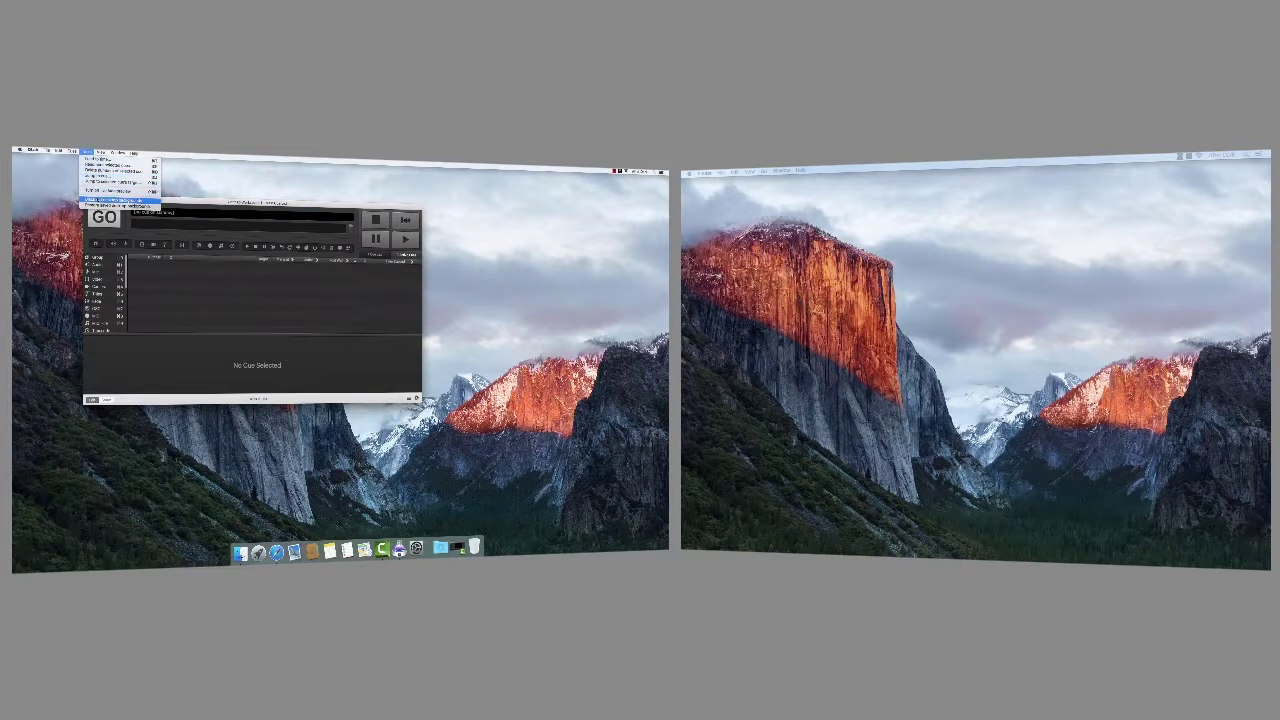
{"action": "left_click", "coordinate": [112, 199]}
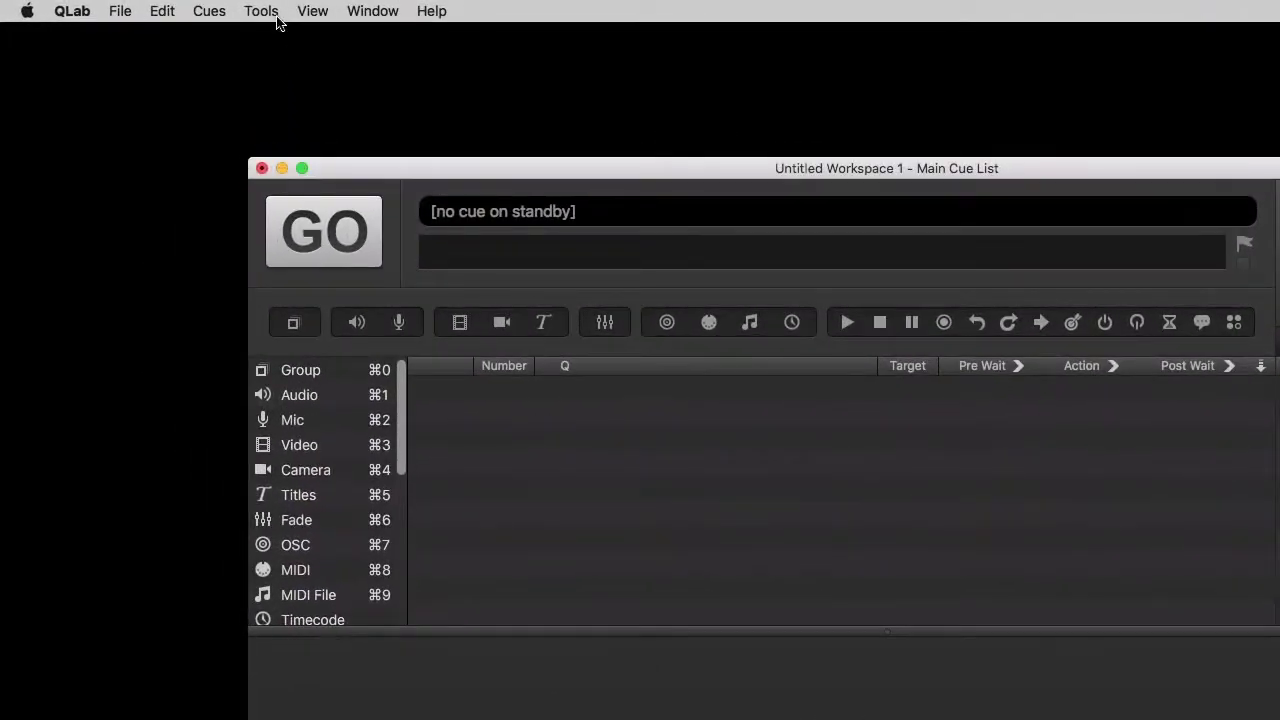
{"action": "left_click", "coordinate": [276, 16]}
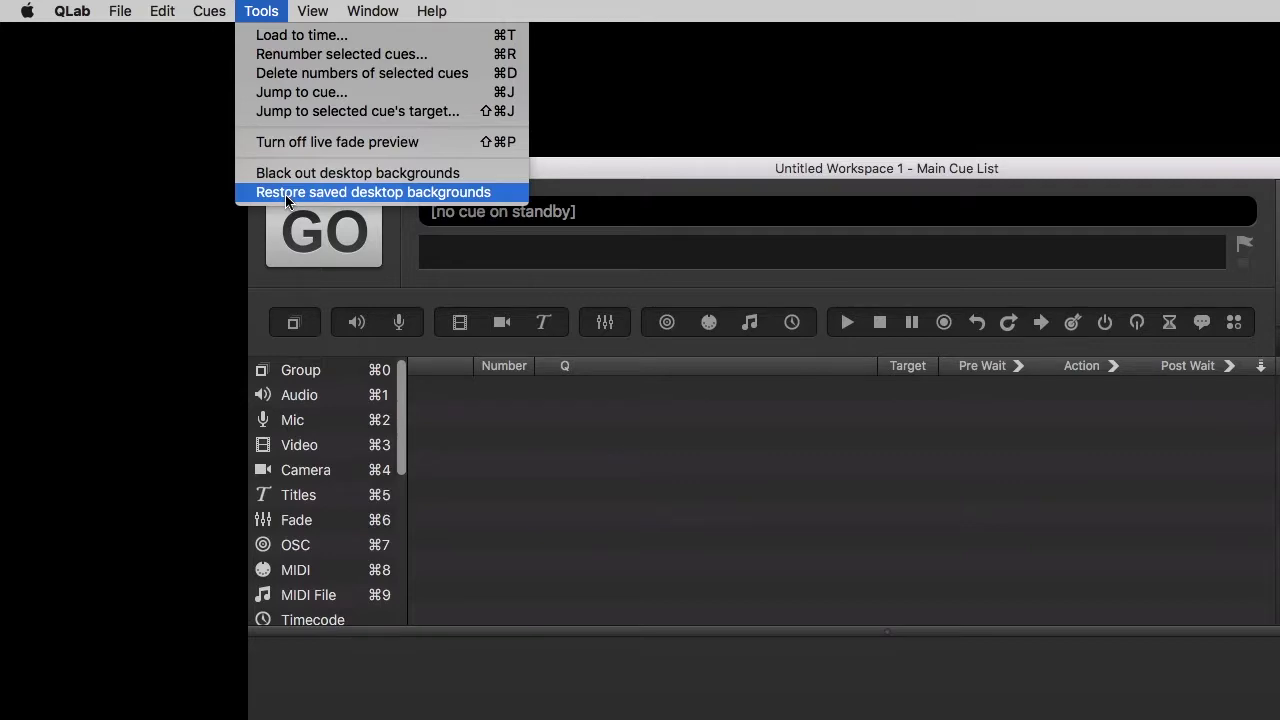
{"action": "left_click", "coordinate": [467, 421]}
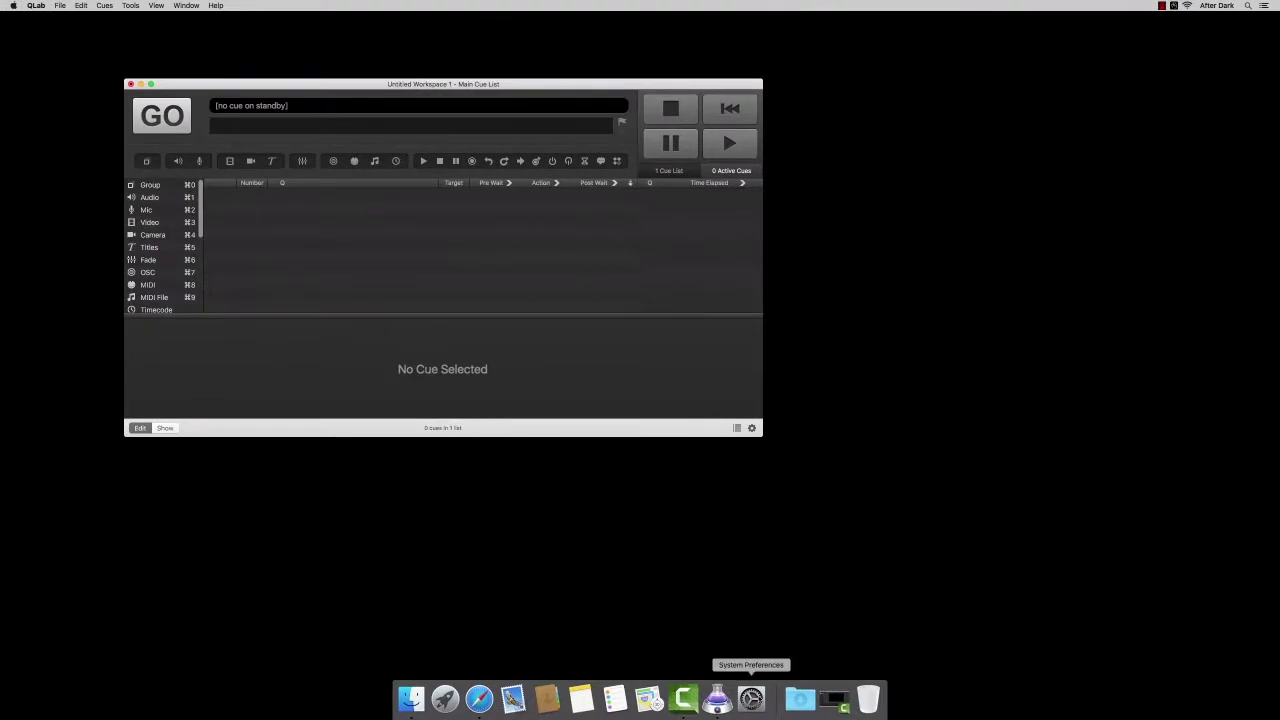
In System Preferences, turn off "Displays have separate Spaces" in the Mission Control settings.
{"action": "left_click", "coordinate": [751, 698]}
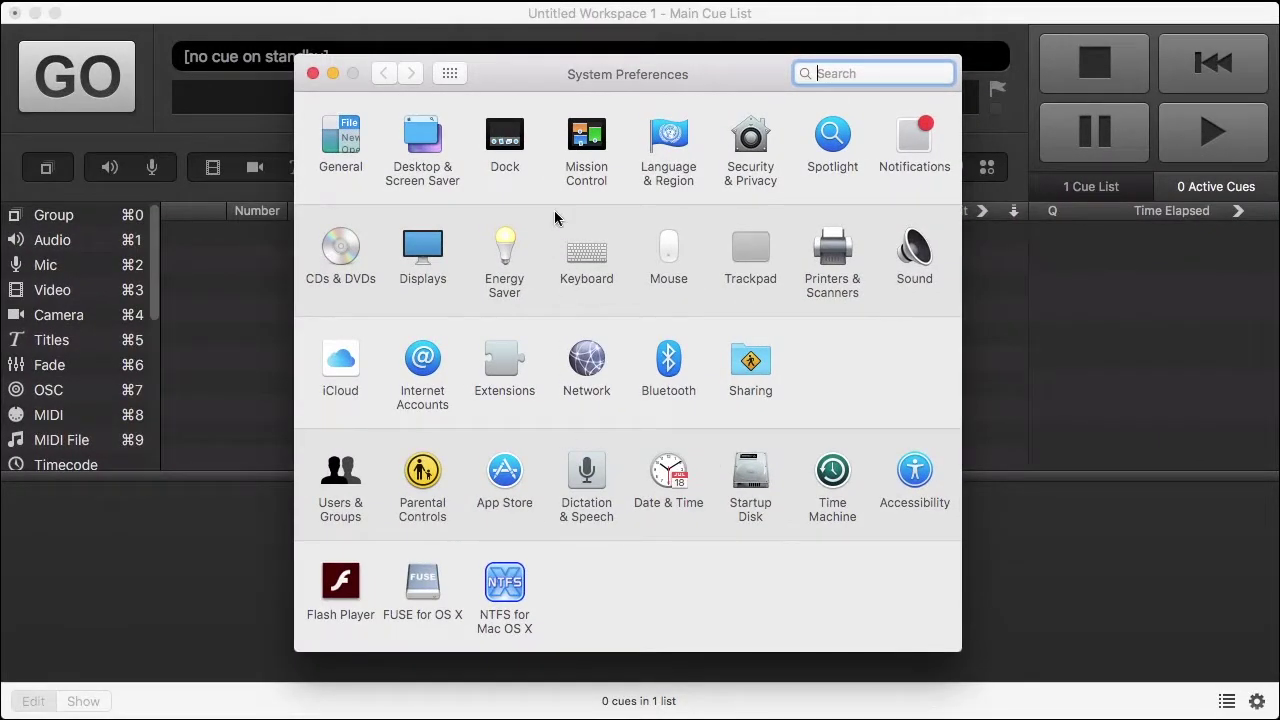
{"action": "left_click", "coordinate": [587, 140]}
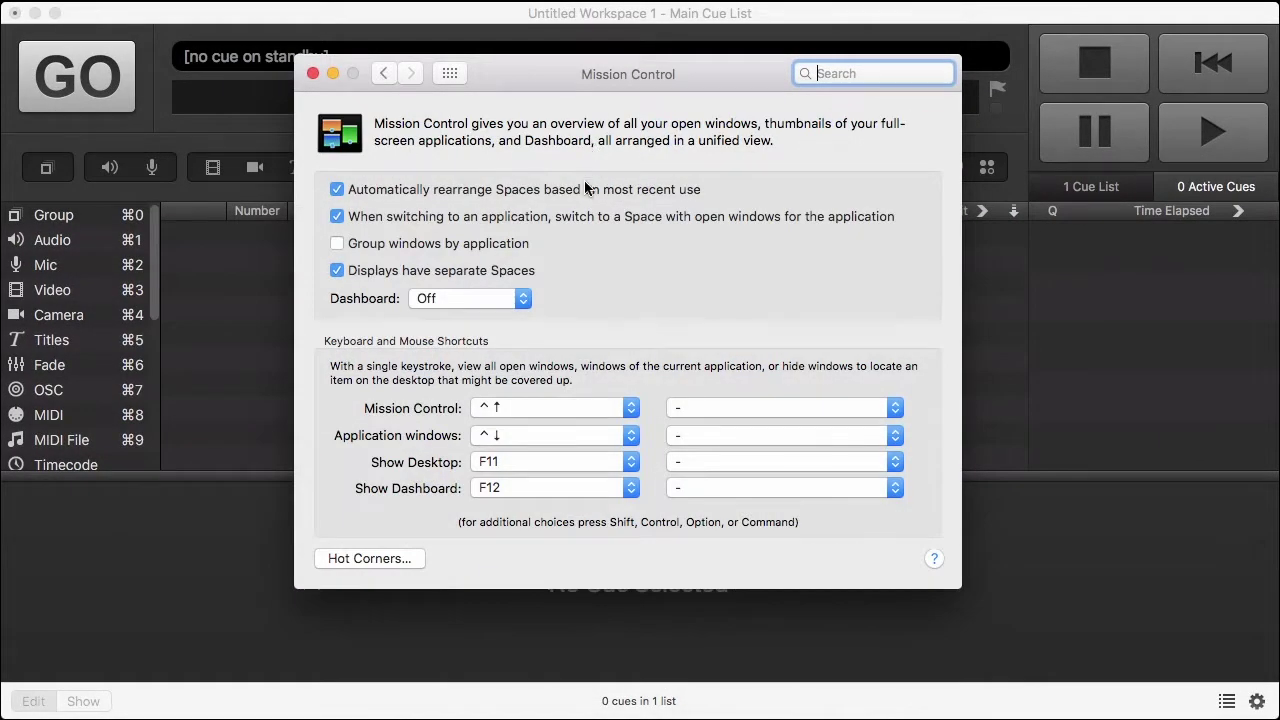
{"action": "left_click", "coordinate": [433, 277]}
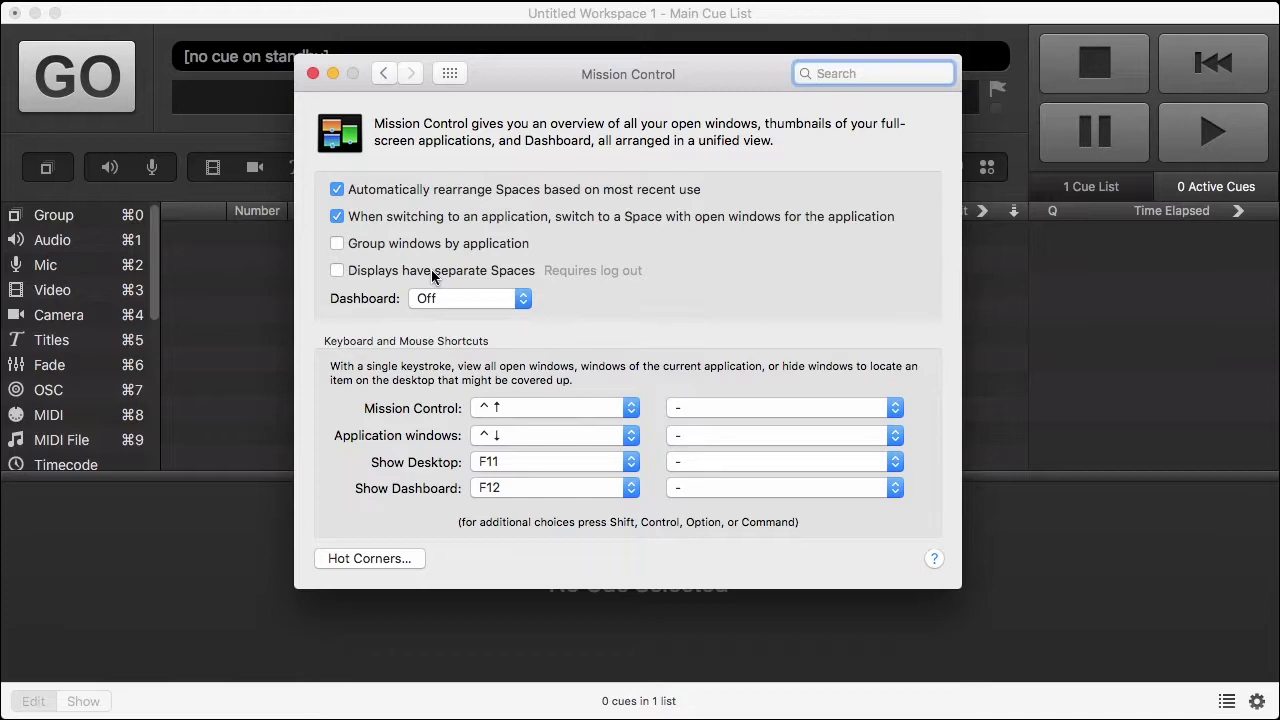
{"action": "left_click", "coordinate": [312, 73]}
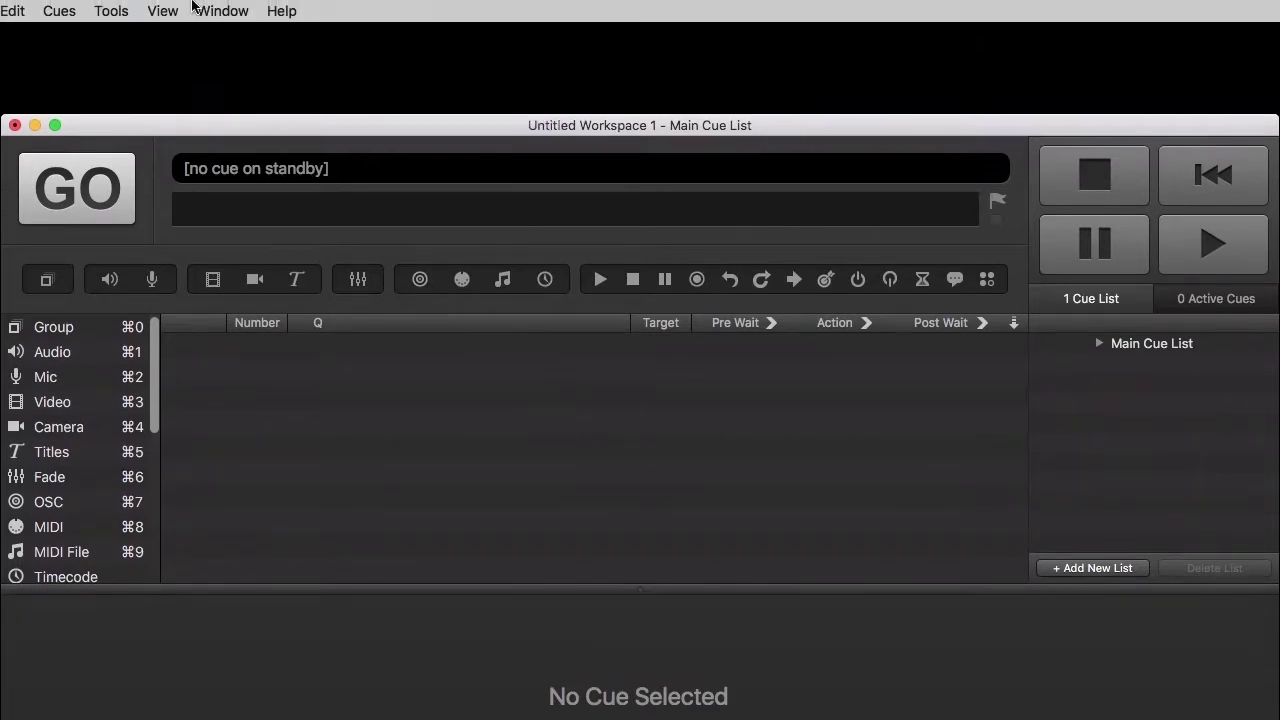
Open the Audition window and add Guitar.mov from the Video Files folder to the main cue list.
{"action": "left_click", "coordinate": [210, 10]}
{"action": "left_click", "coordinate": [214, 85]}
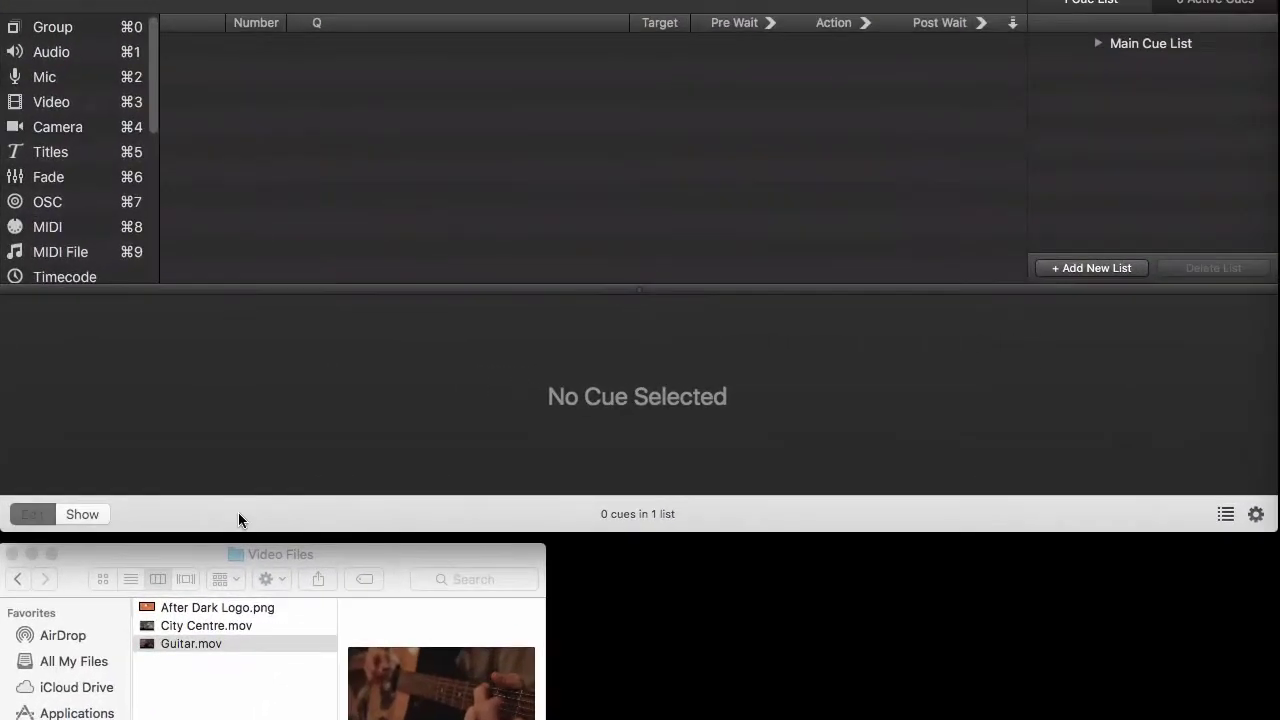
{"action": "left_click_drag", "start_coordinate": [191, 641], "coordinate": [338, 141]}
{"action": "left_click_drag", "start_coordinate": [338, 222], "coordinate": [340, 221]}
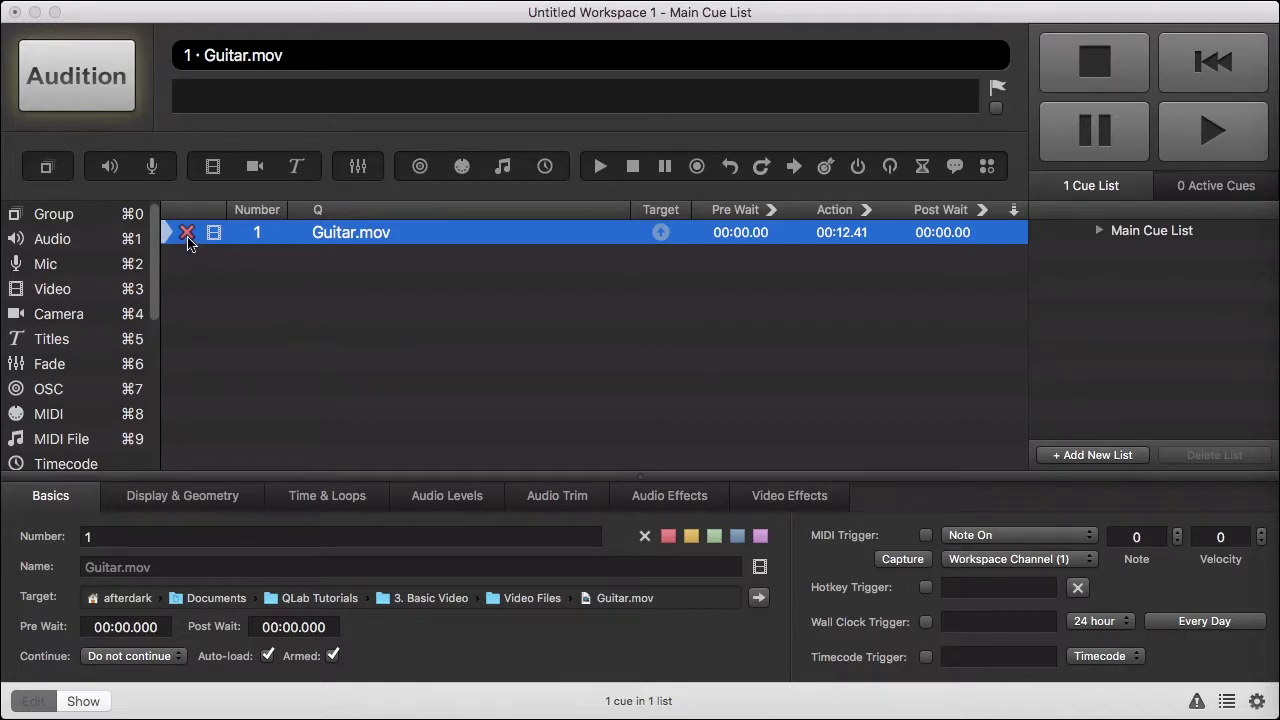
Assign the Guitar.mov cue to the "Display" video surface and deselect the cue.
{"action": "mouse_move", "coordinate": [189, 243]}
{"action": "left_click", "coordinate": [181, 497]}
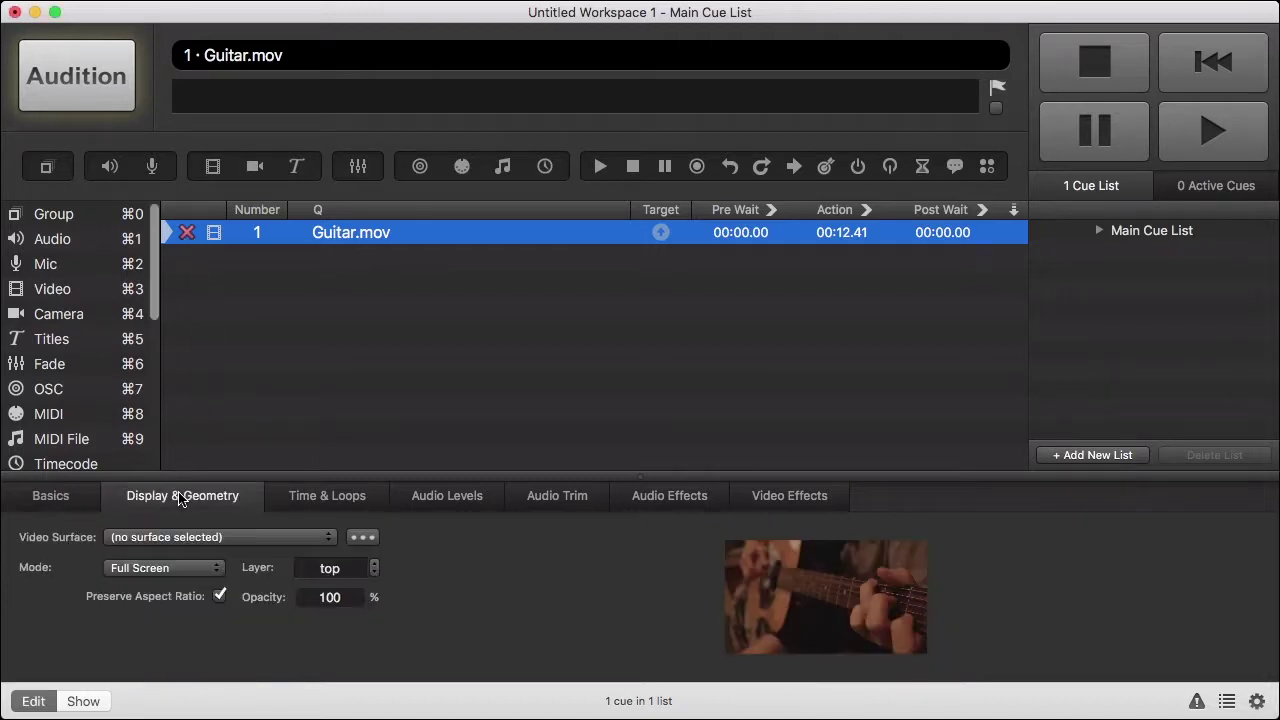
{"action": "left_click", "coordinate": [230, 544]}
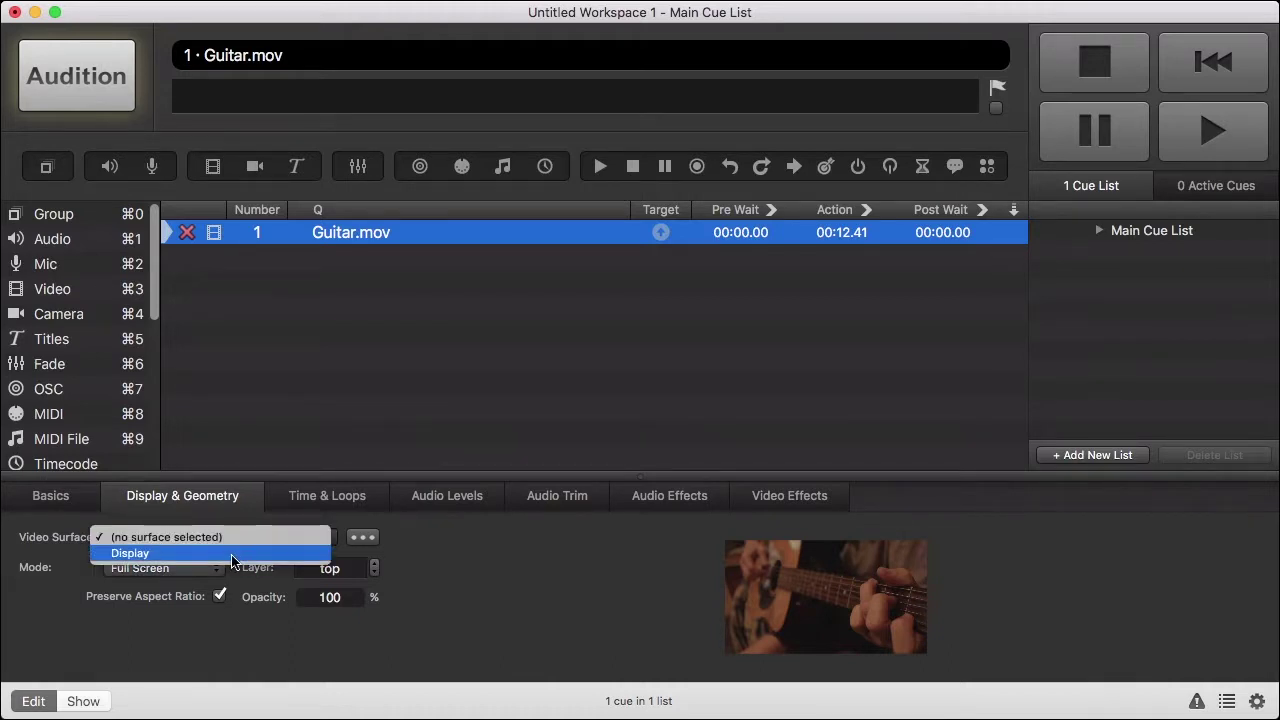
{"action": "left_click", "coordinate": [233, 556]}
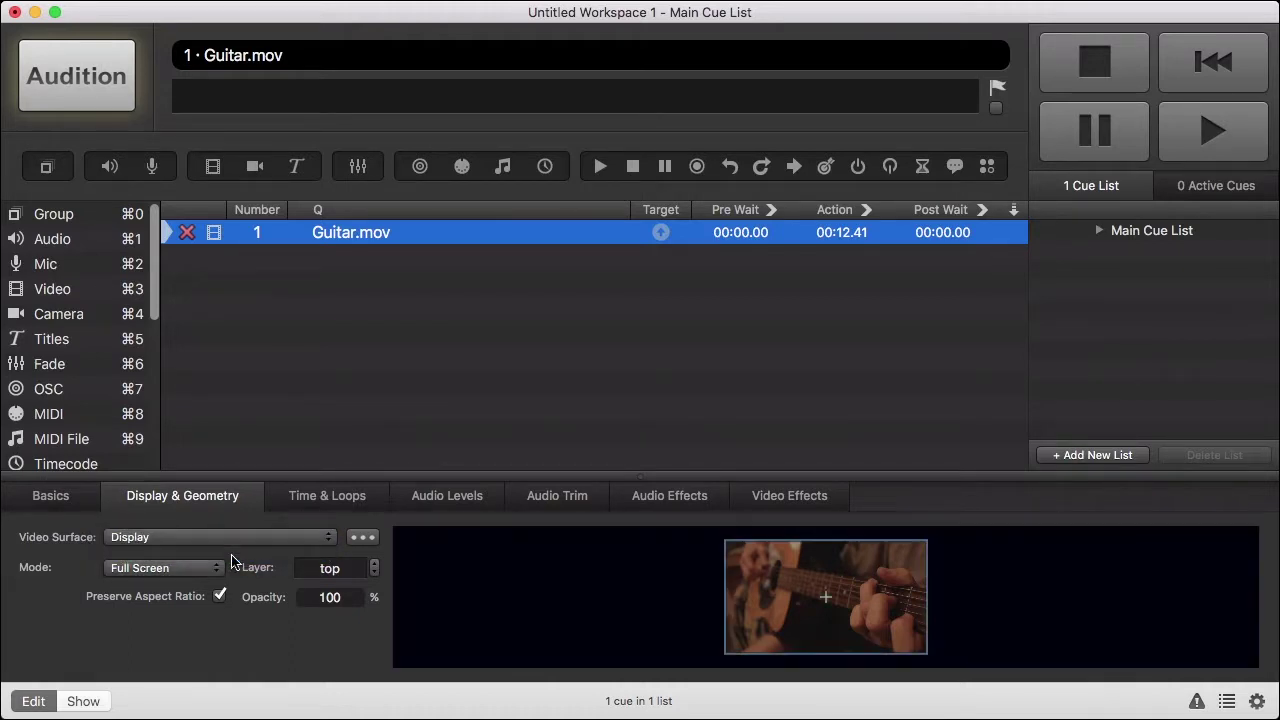
{"action": "left_click", "coordinate": [363, 349]}
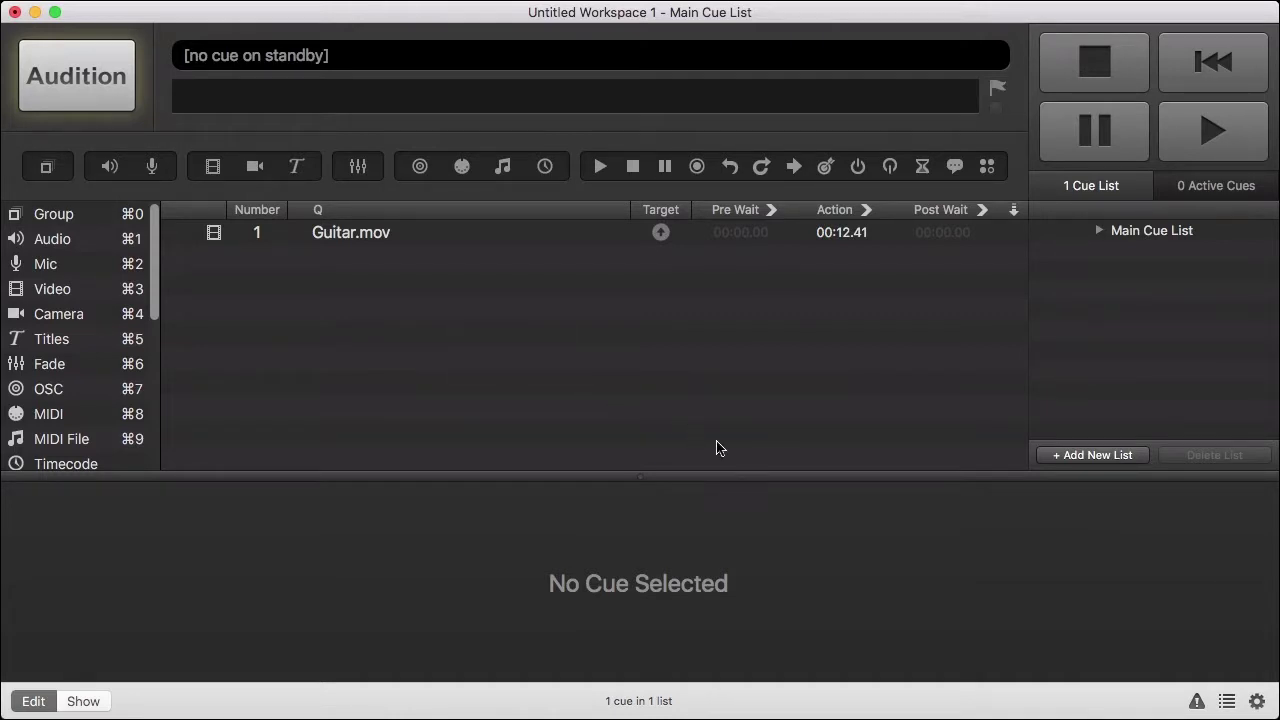
Set the default surface for new video cues to "Display" in the workspace settings.
{"action": "left_click", "coordinate": [1257, 701]}
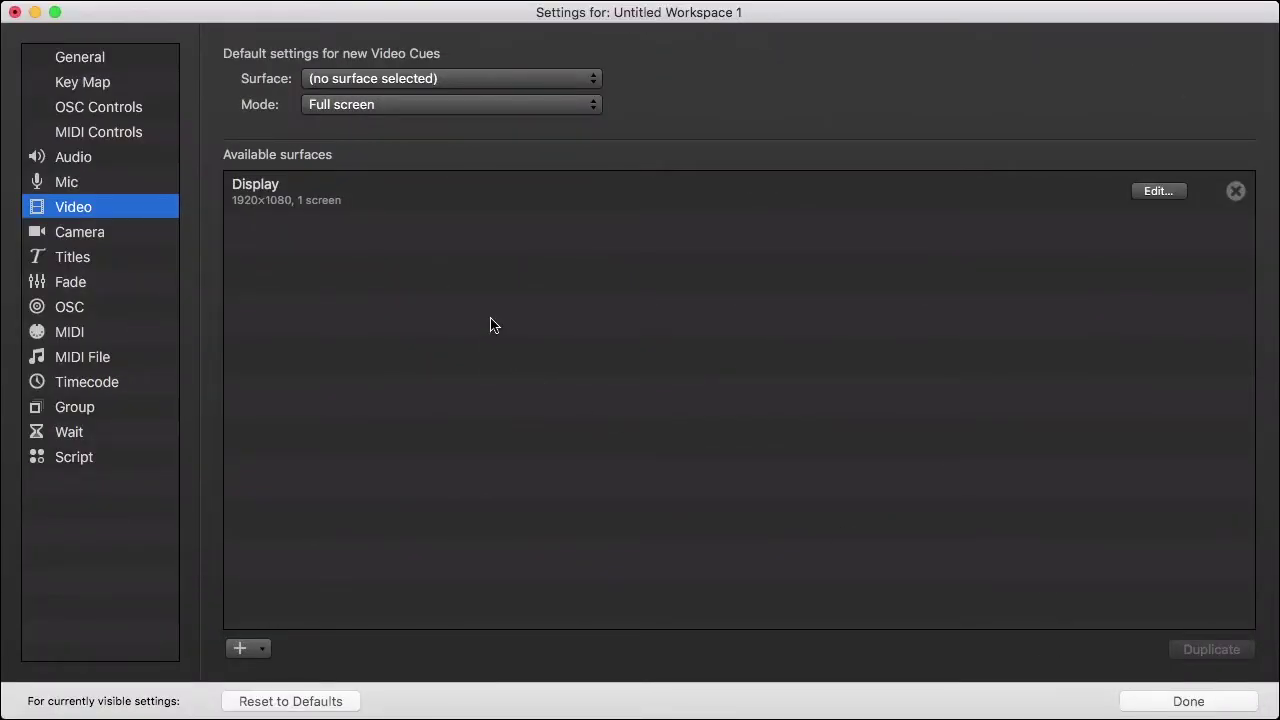
{"action": "left_click", "coordinate": [481, 79]}
{"action": "left_click", "coordinate": [481, 91]}
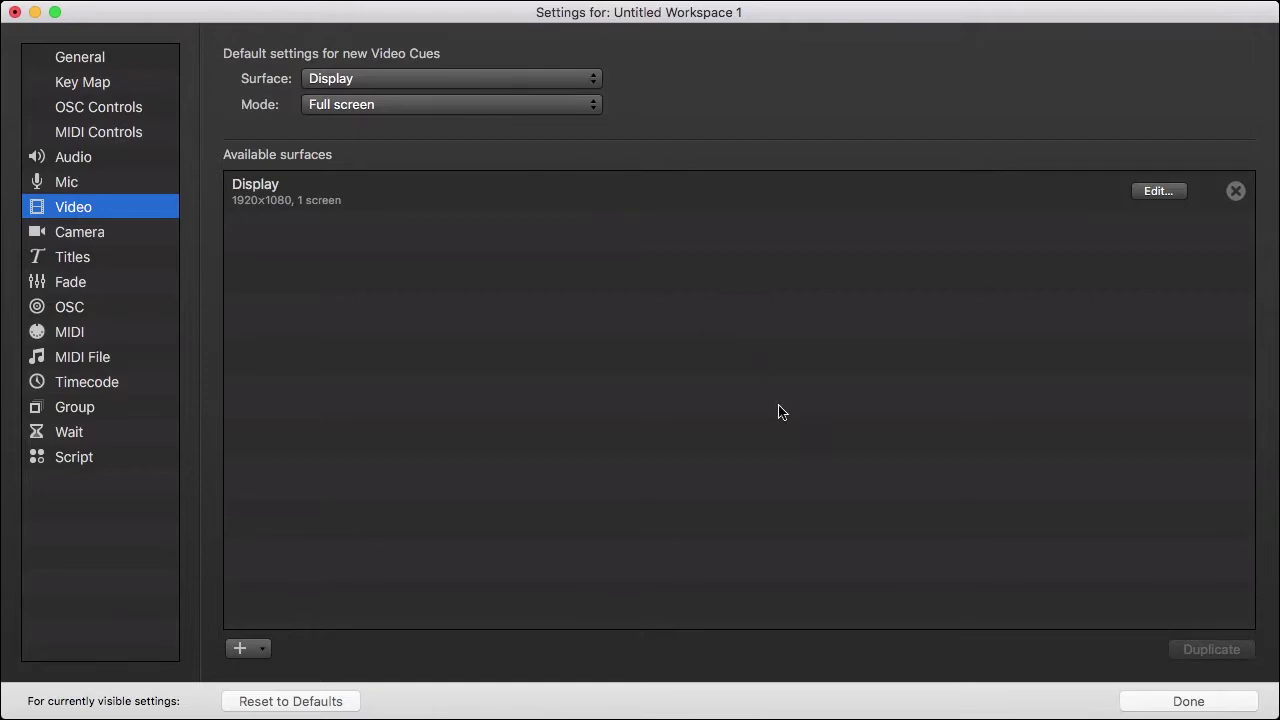
{"action": "left_click", "coordinate": [1215, 701]}
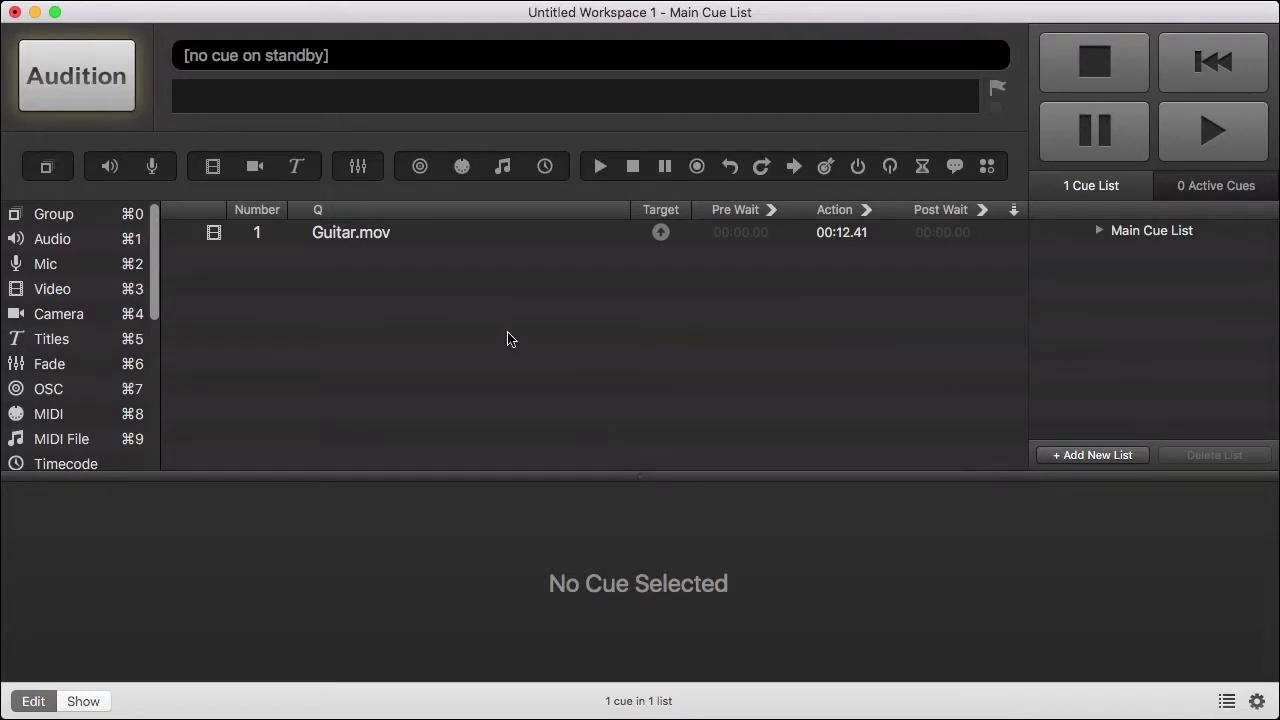
Audition the Guitar.mov cue and add City Centre.mov below it as a second video cue.
{"action": "left_click", "coordinate": [491, 237]}
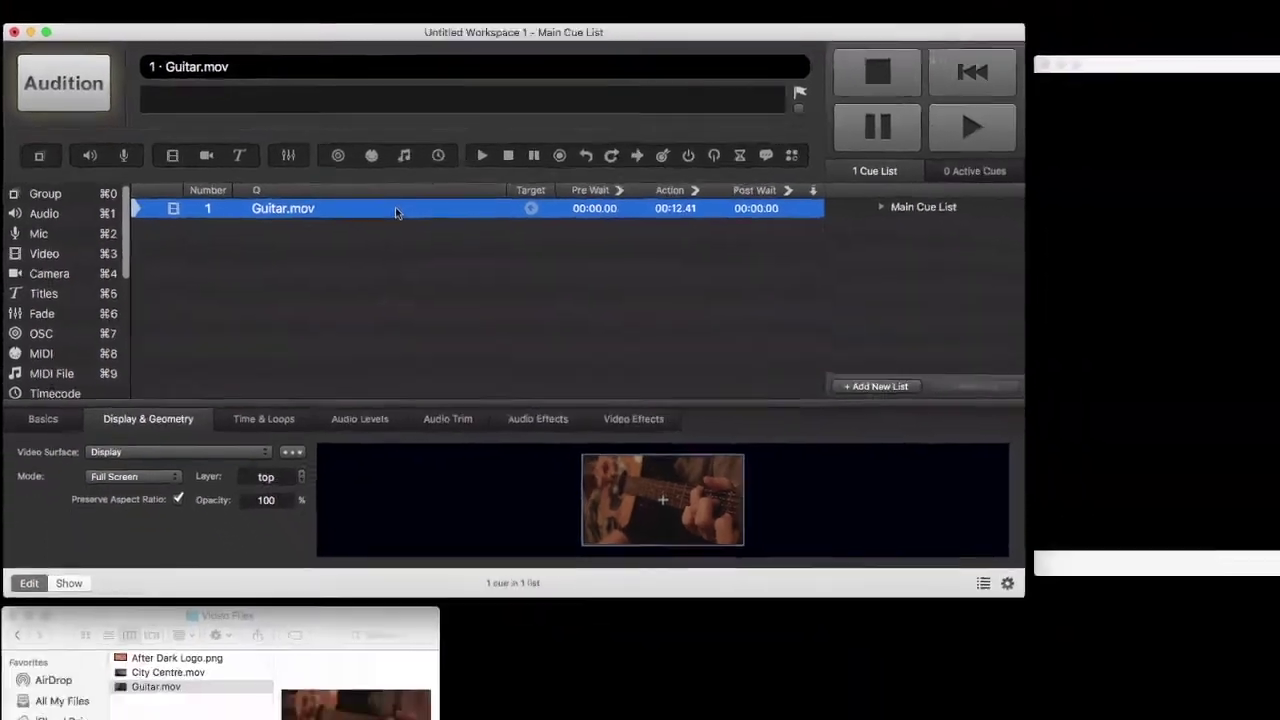
{"action": "key", "text": "space"}
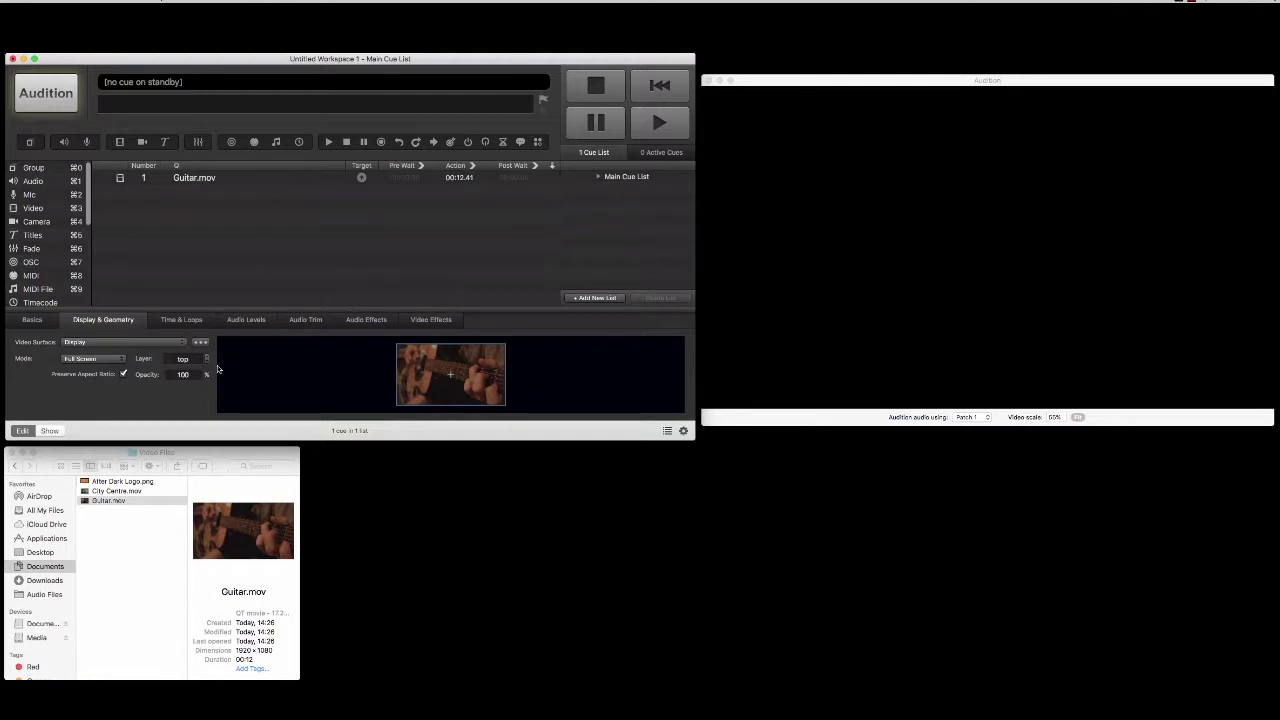
{"action": "left_click", "coordinate": [130, 497]}
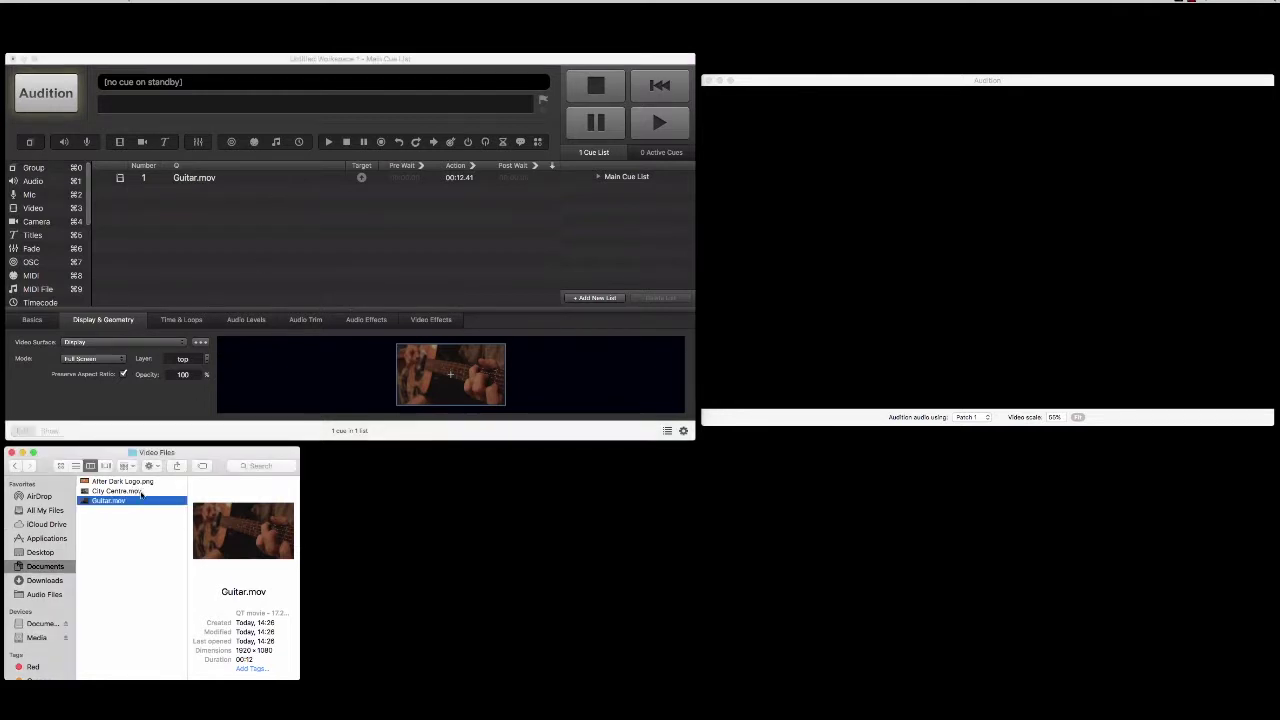
{"action": "left_click_drag", "start_coordinate": [142, 491], "coordinate": [243, 239]}
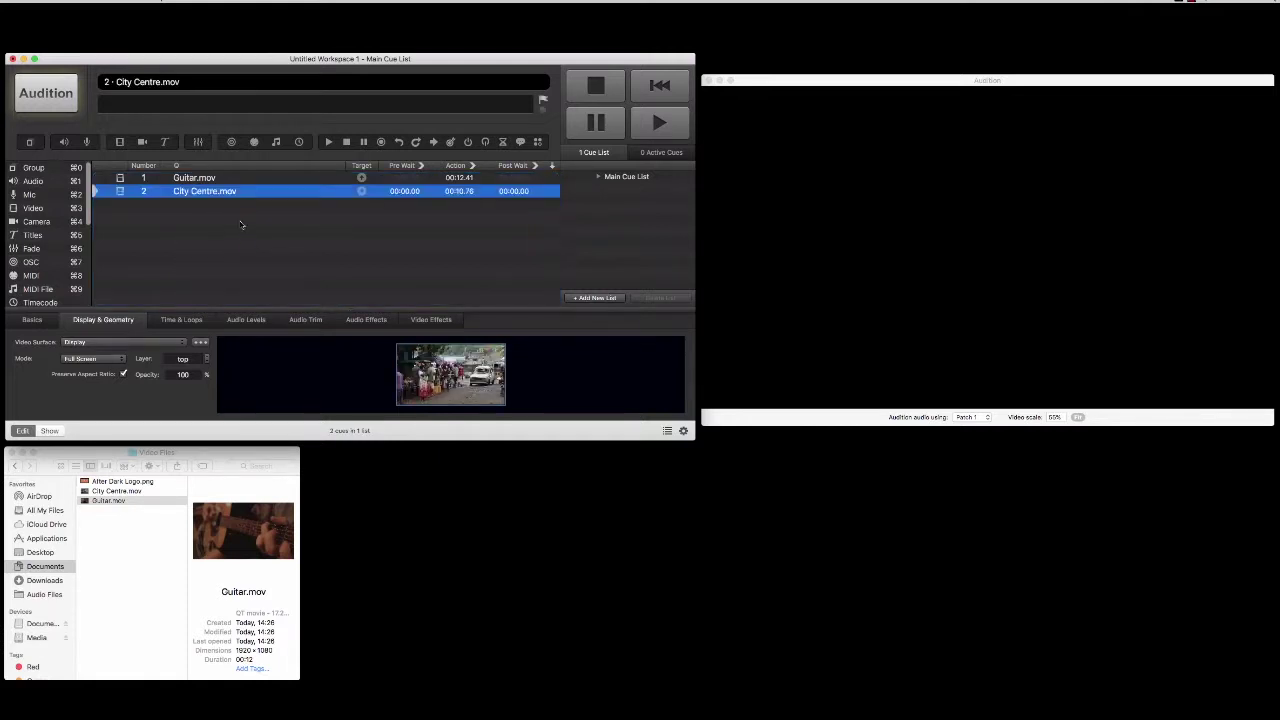
Audition the Guitar.mov and City Centre.mov cues in sequence, starting from the first cue.
{"action": "left_click", "coordinate": [231, 178]}
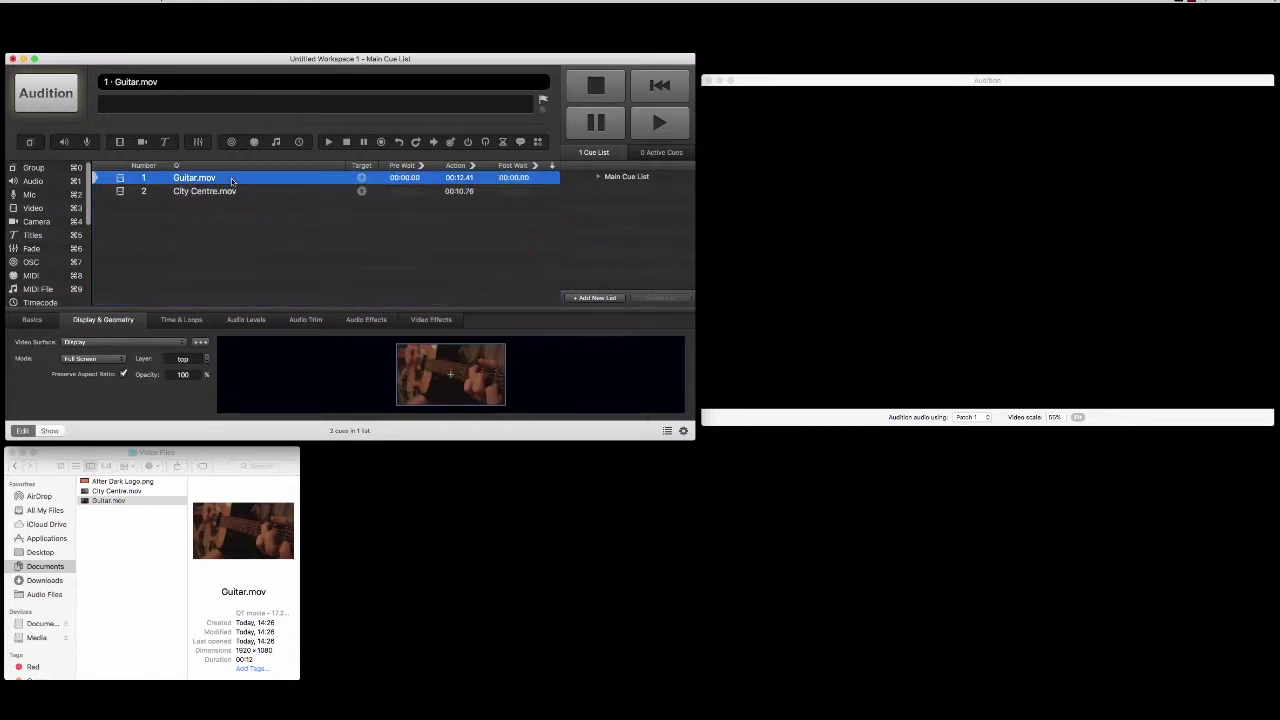
{"action": "key", "text": "space"}
{"action": "key", "text": "space"}
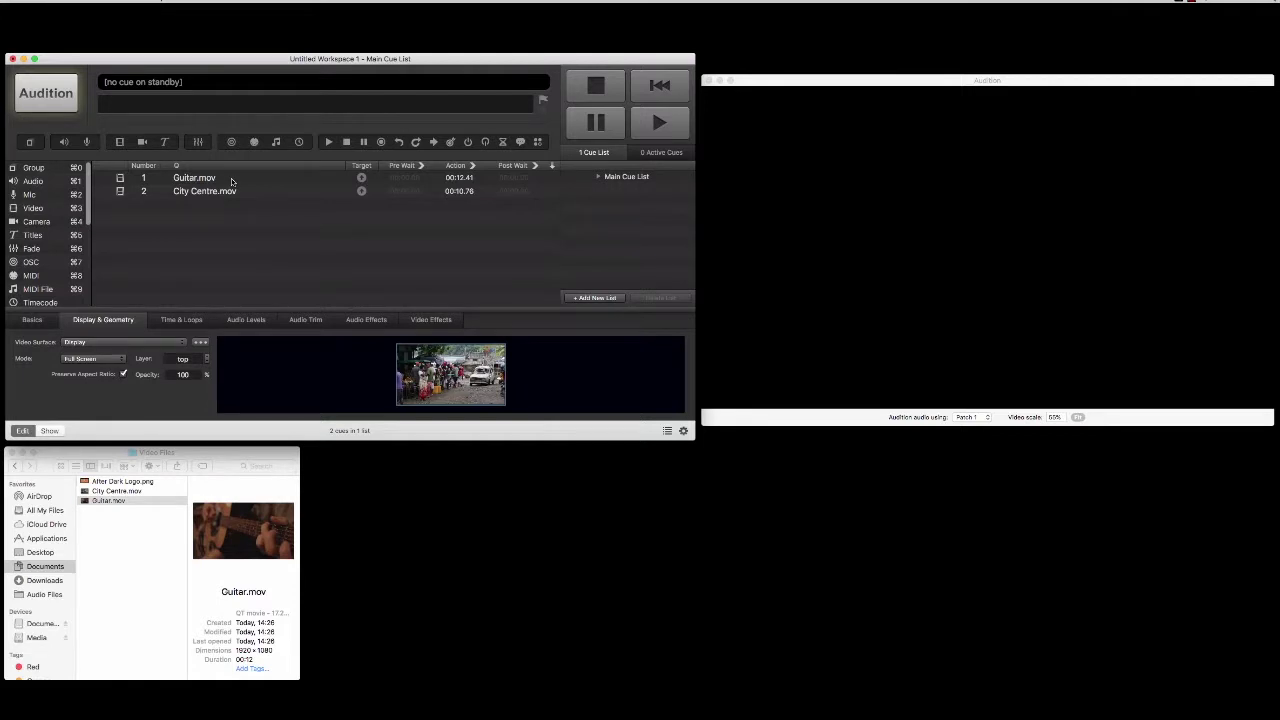
Lower the master audio level of the City Centre.mov cue all the way to silent.
{"action": "left_click", "coordinate": [232, 191]}
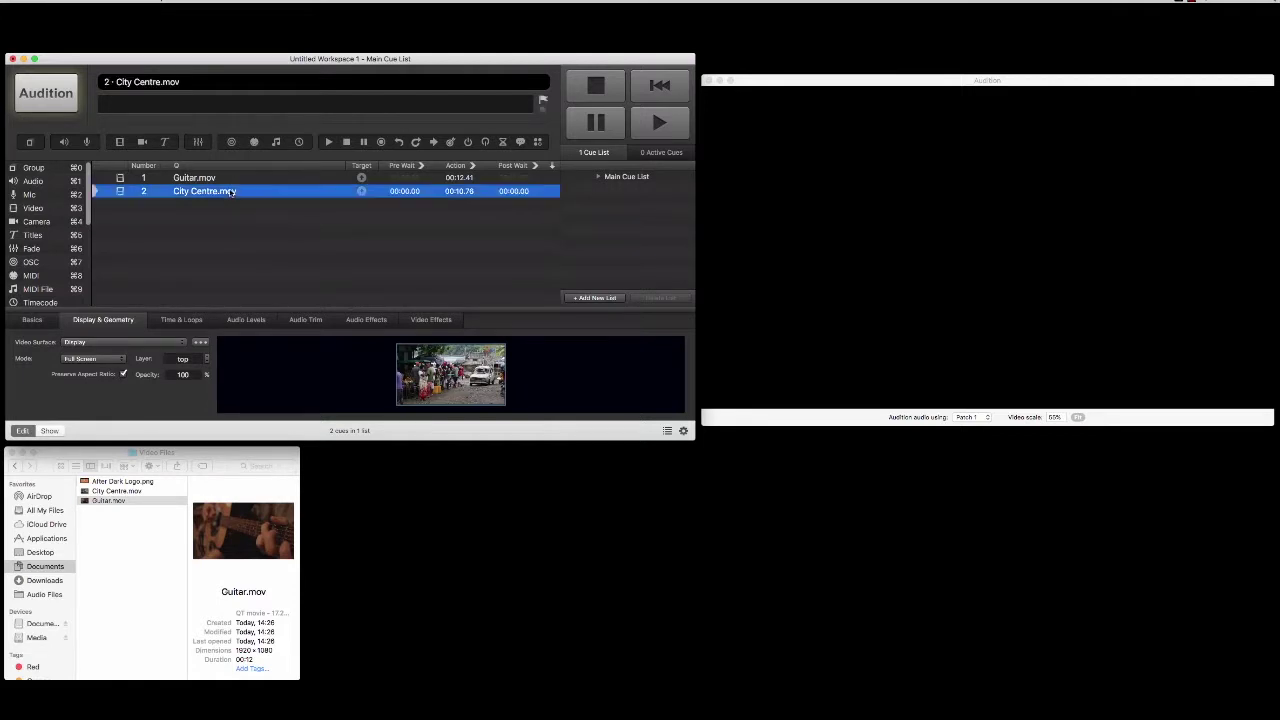
{"action": "left_click", "coordinate": [247, 319]}
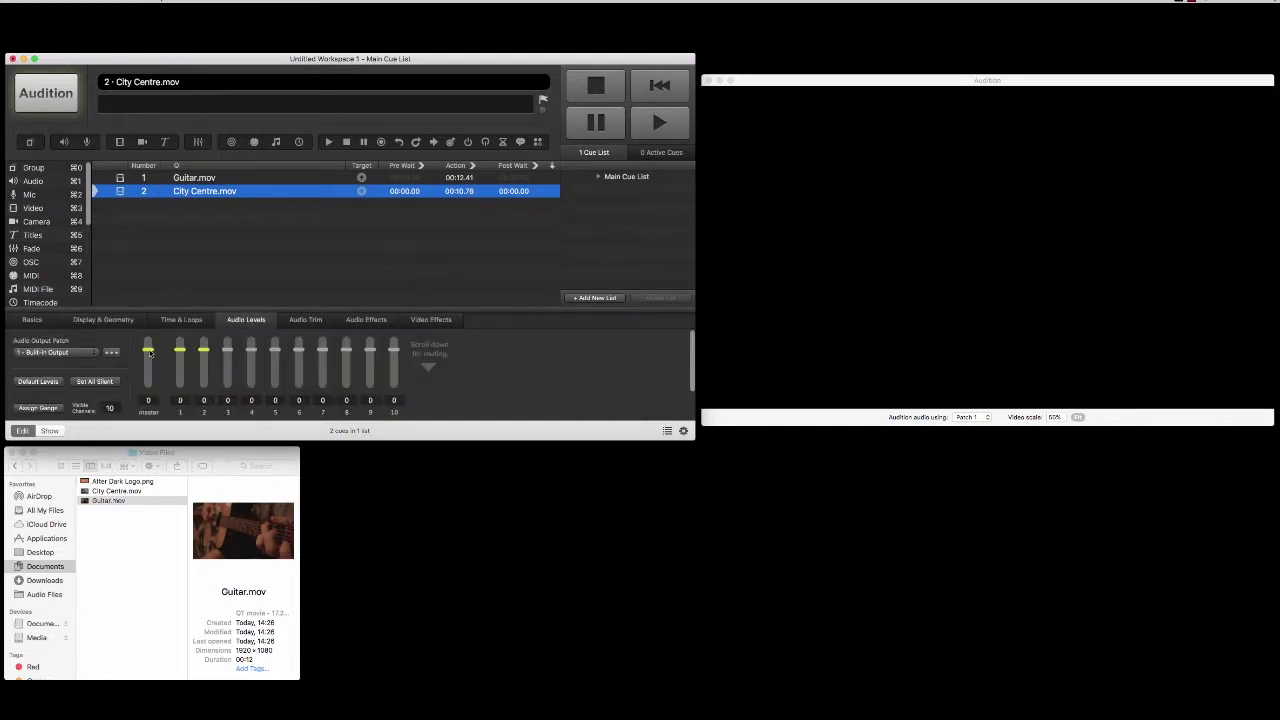
{"action": "left_click_drag", "start_coordinate": [150, 352], "coordinate": [151, 405]}
Audition the Guitar.mov cue with the silenced City Centre.mov cue fired over it, and stop all playback.
{"action": "left_click", "coordinate": [209, 180]}
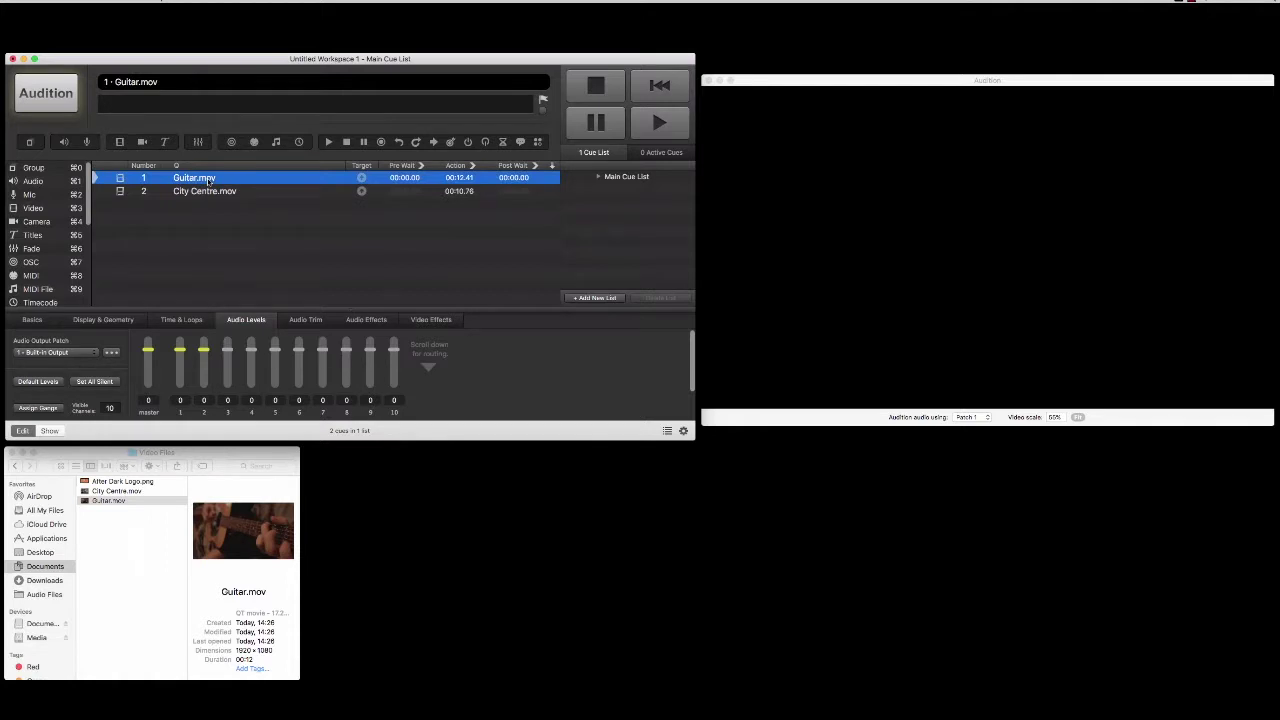
{"action": "key", "text": "space"}
{"action": "key", "text": "space"}
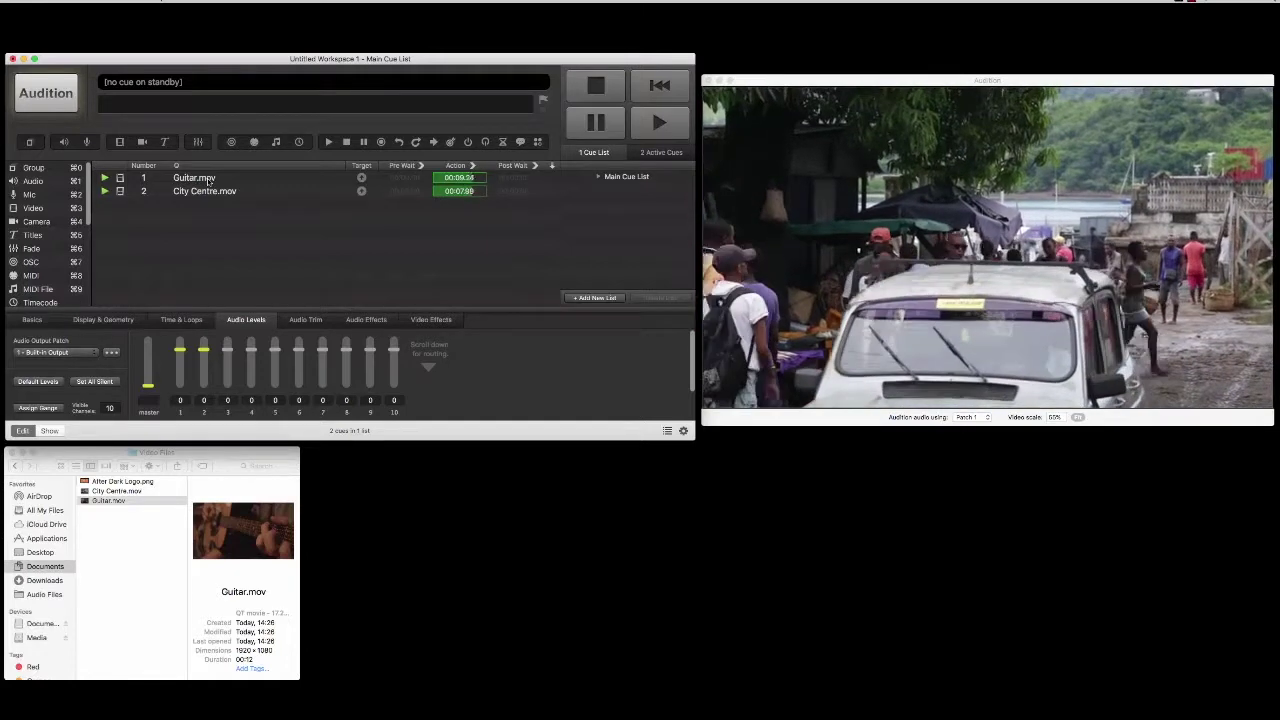
{"action": "key", "text": "Escape"}
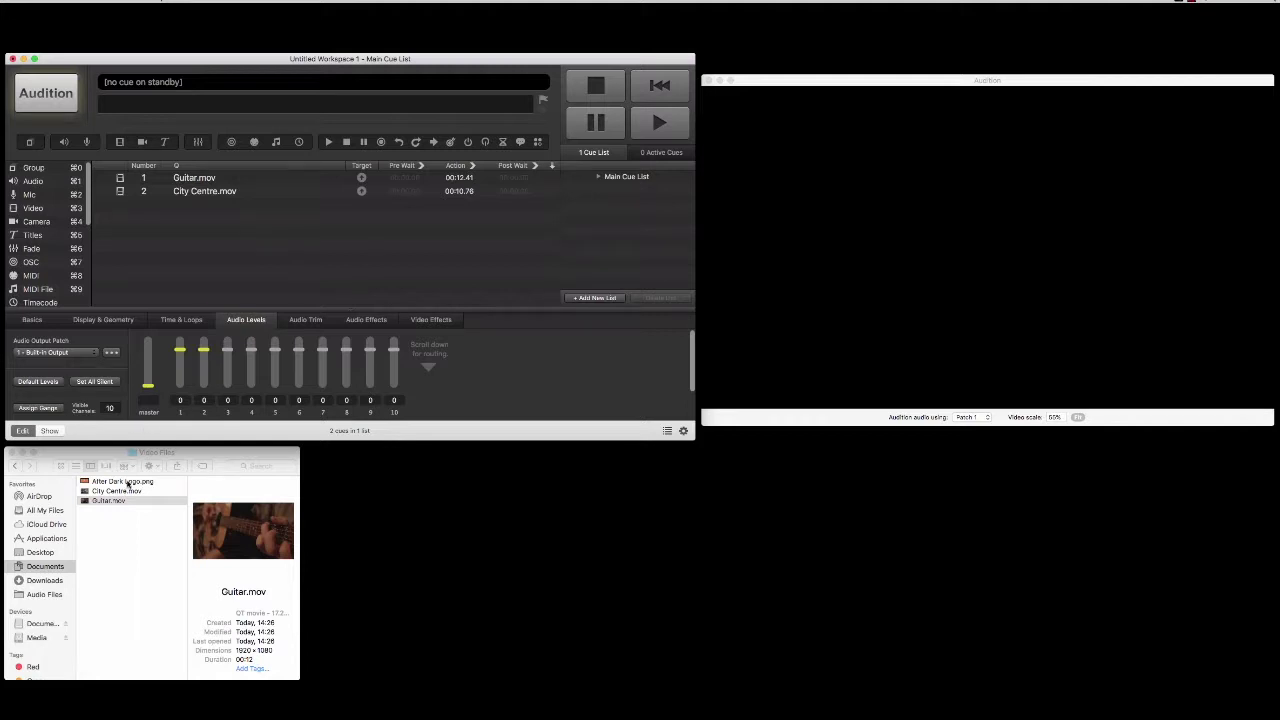
Add After Dark Logo.png as the third cue in the list and audition it.
{"action": "left_click_drag", "start_coordinate": [128, 483], "coordinate": [227, 273]}
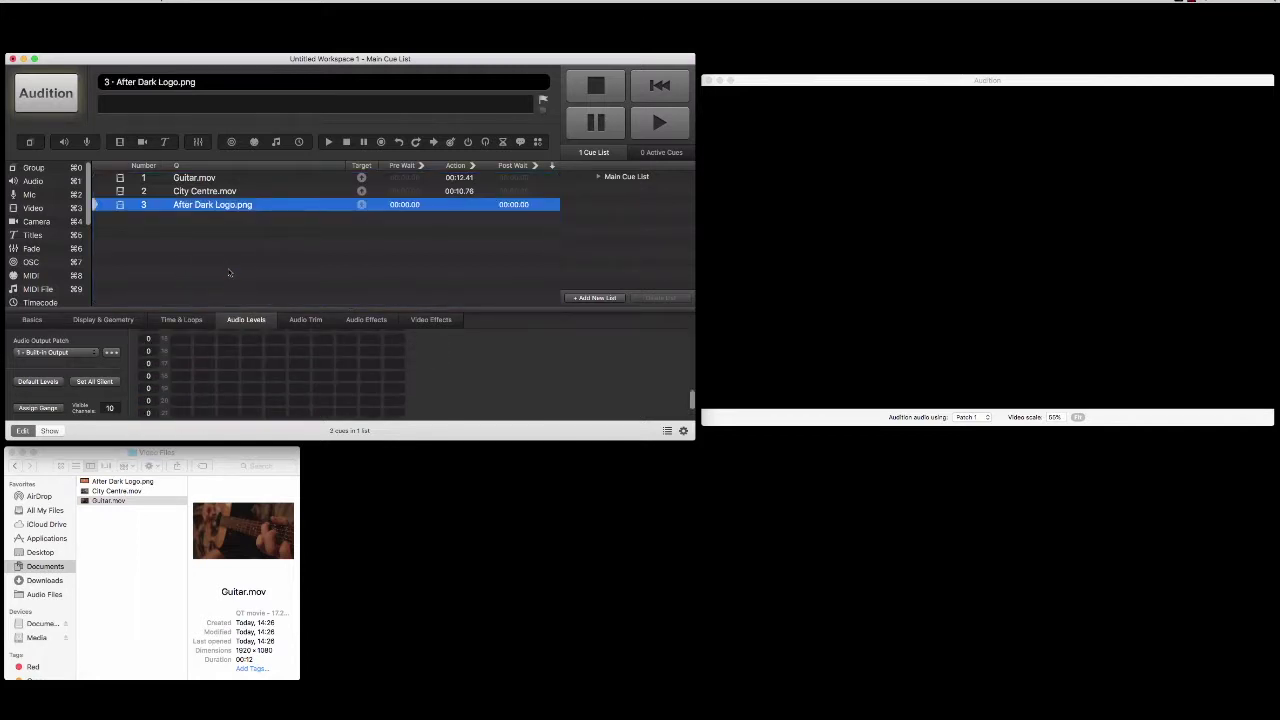
{"action": "key", "text": "space"}
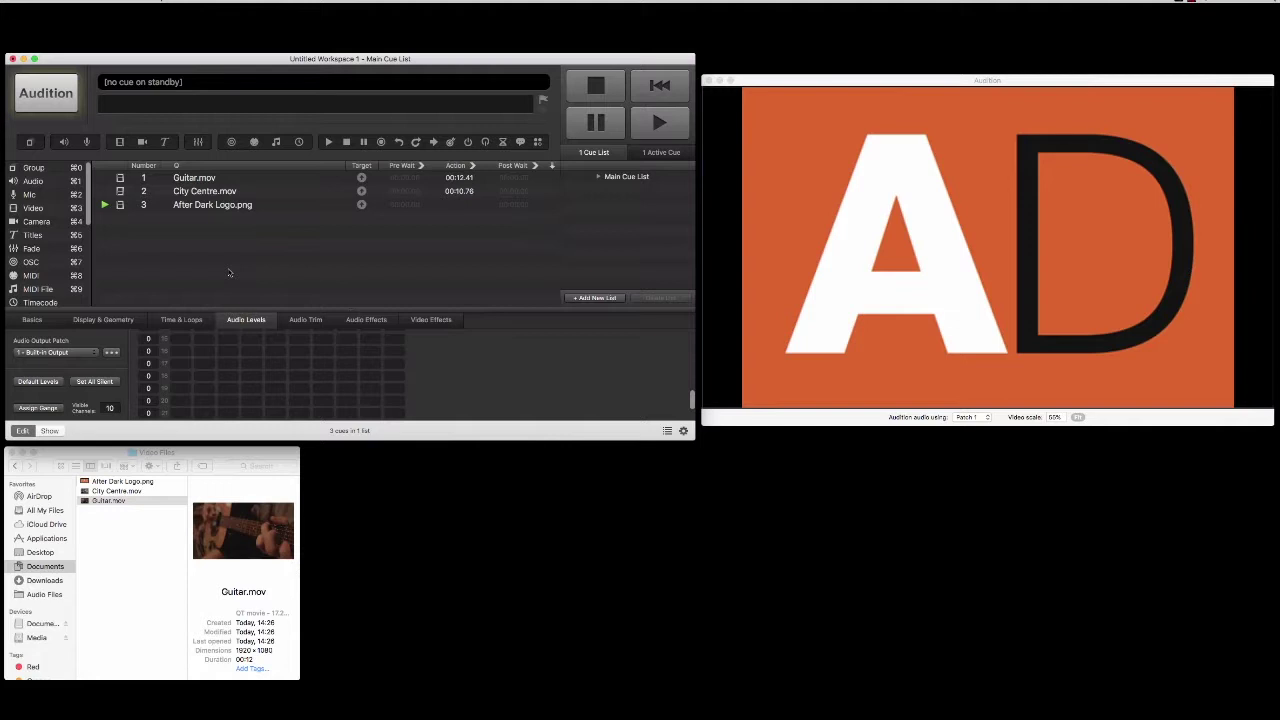
Turn off Preserve Aspect Ratio for the After Dark Logo.png cue and switch its display mode to Custom Geometry.
{"action": "left_click", "coordinate": [127, 319]}
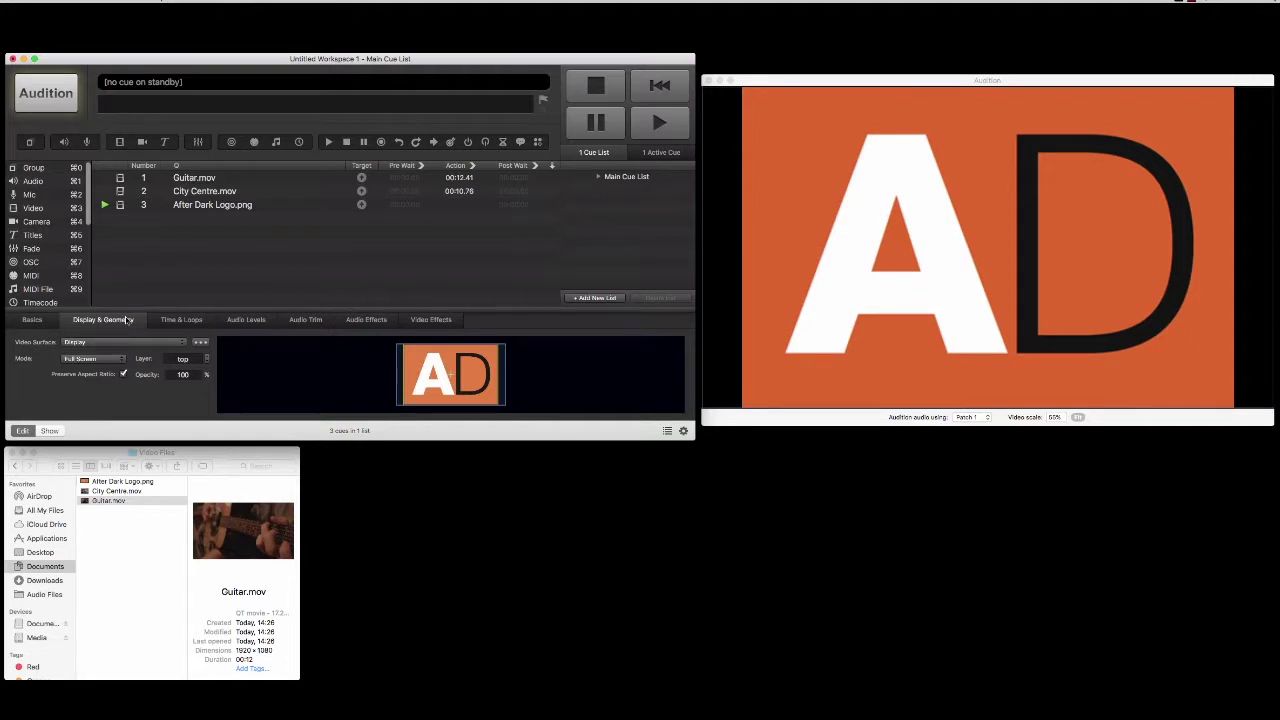
{"action": "left_click", "coordinate": [124, 374]}
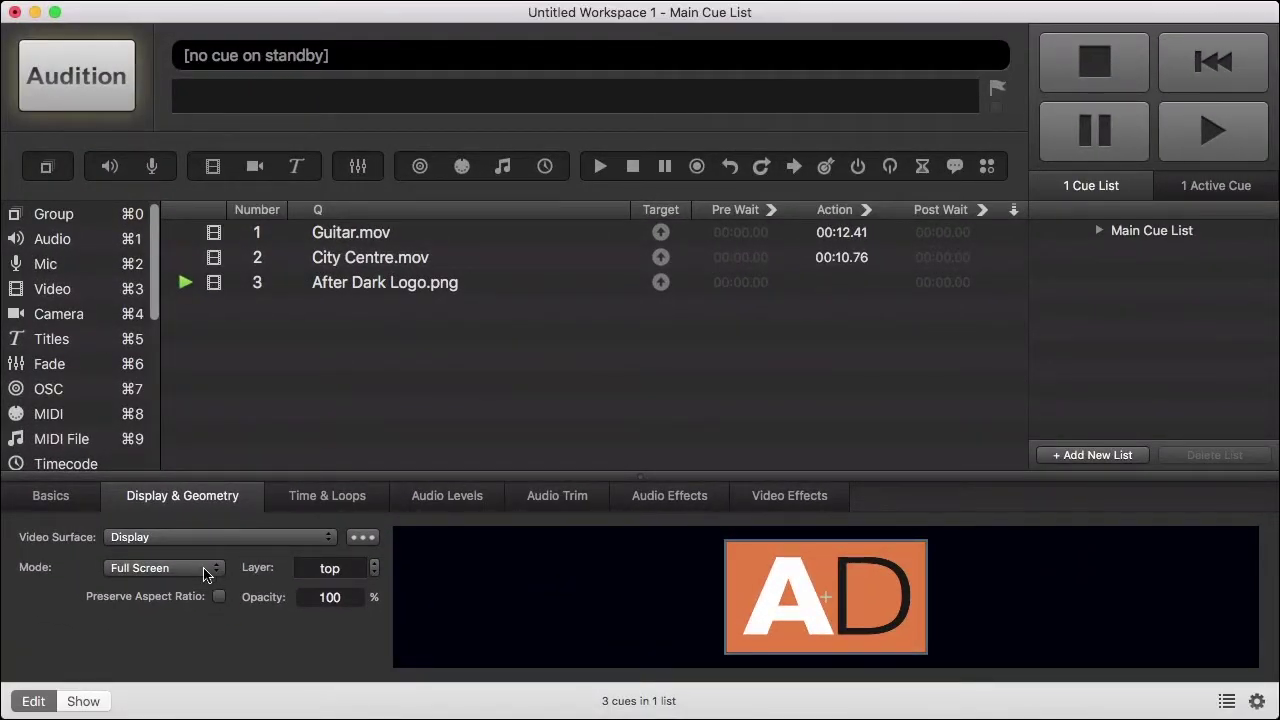
{"action": "left_click", "coordinate": [203, 567]}
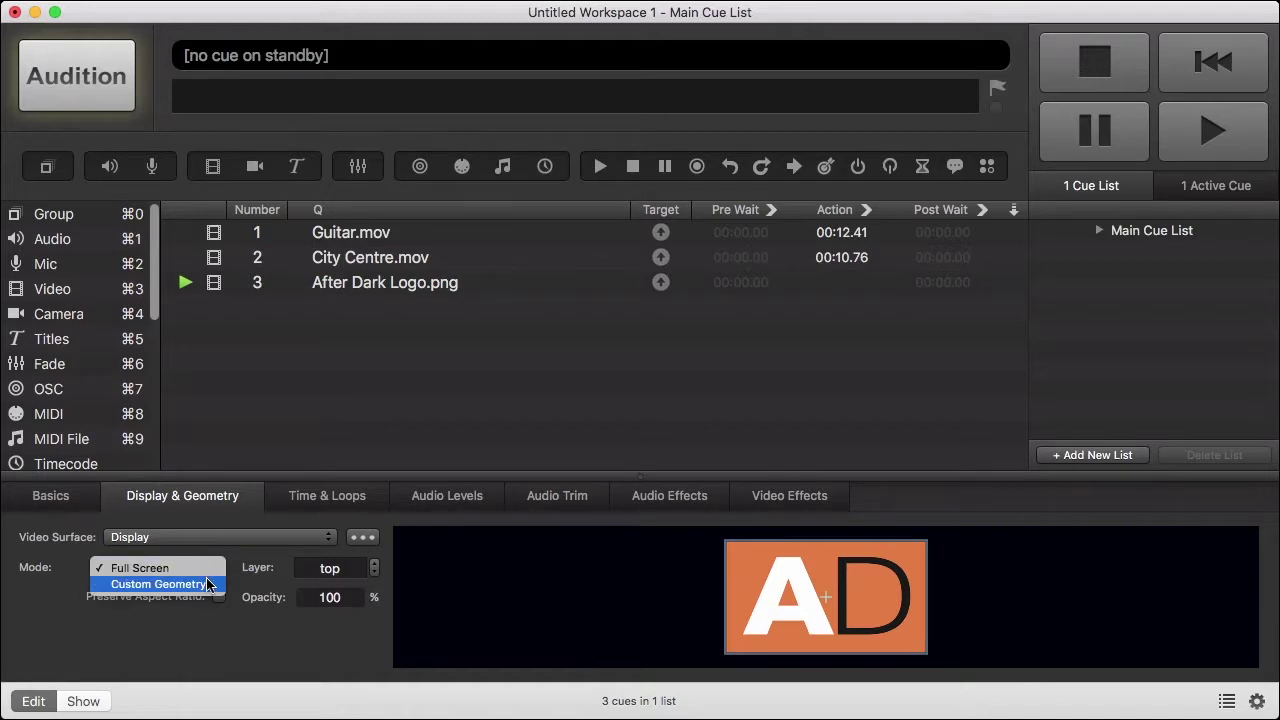
{"action": "left_click", "coordinate": [160, 584]}
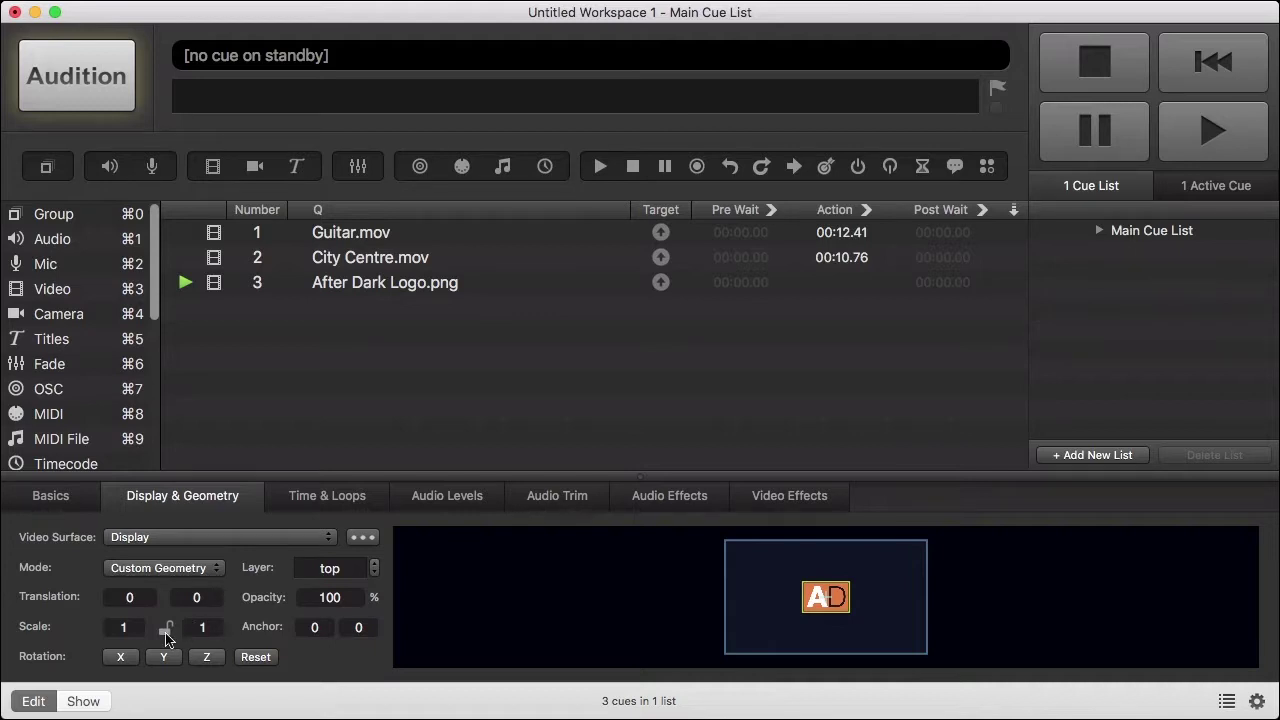
Scale the logo to about 1.278 by 1.149, link the two scale values, and enlarge it proportionally to about 1.688.
{"action": "left_click_drag", "start_coordinate": [124, 627], "coordinate": [124, 601]}
{"action": "key", "text": "Tab"}
{"action": "mouse_move", "coordinate": [203, 627]}
{"action": "left_mouse_down"}
{"action": "mouse_move", "coordinate": [203, 595]}
{"action": "mouse_move", "coordinate": [203, 608]}
{"action": "left_mouse_up"}
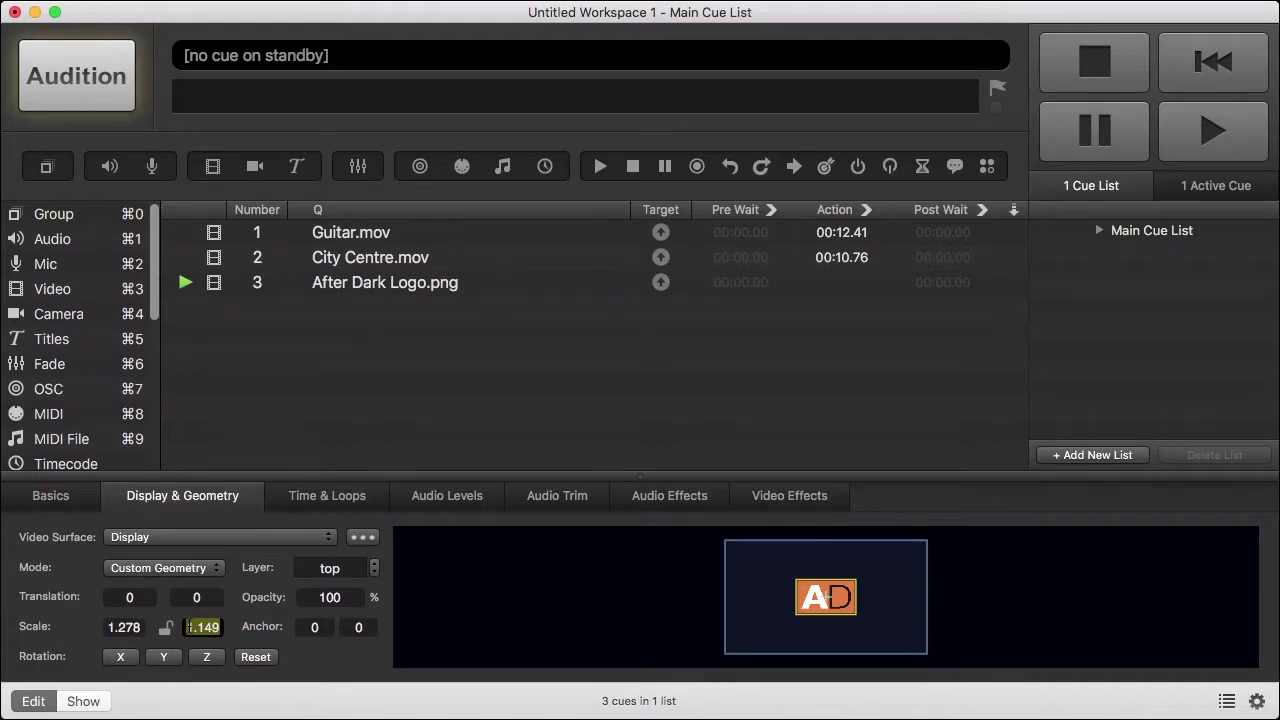
{"action": "left_click", "coordinate": [162, 629]}
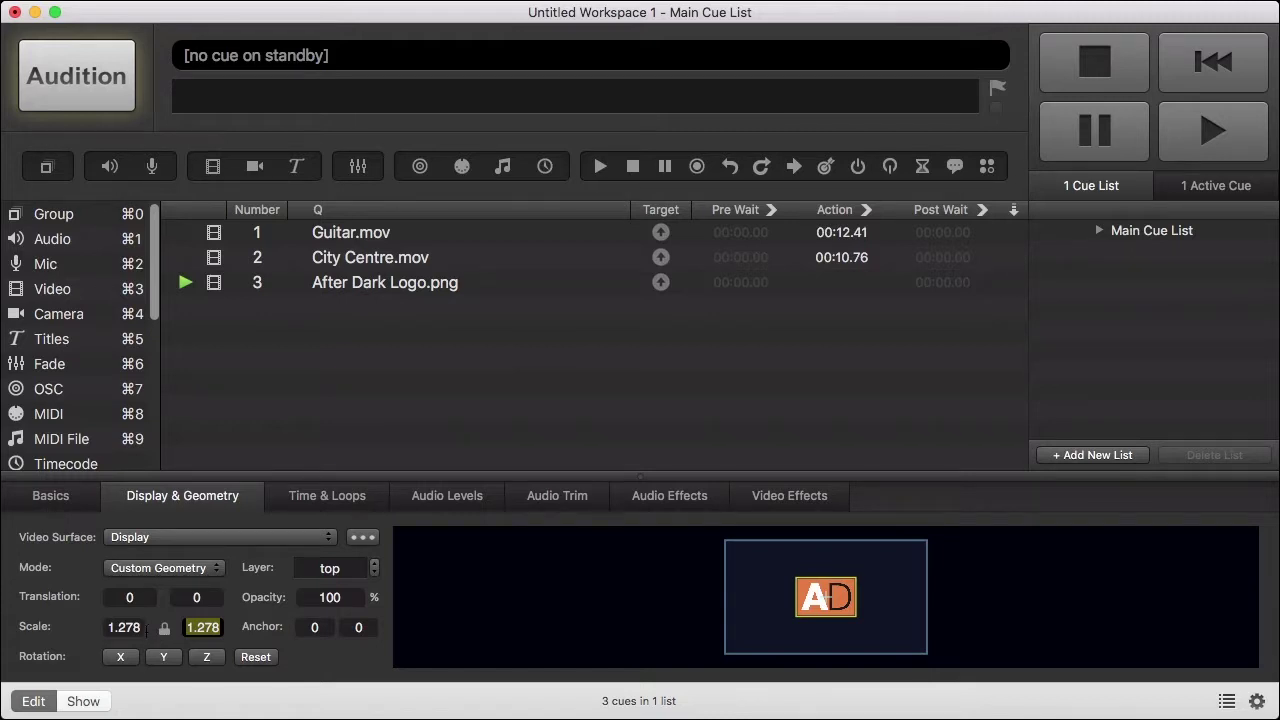
{"action": "left_click_drag", "start_coordinate": [137, 628], "coordinate": [137, 586]}
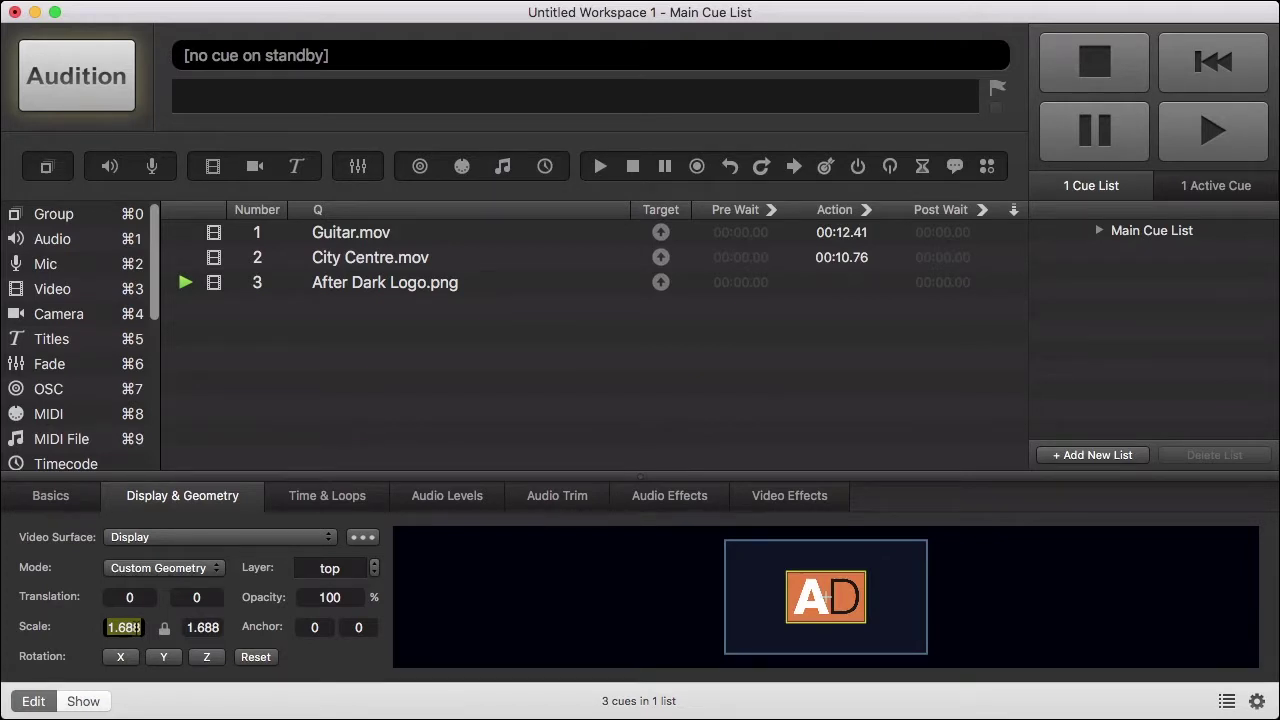
Try translating the logo to about 40.8, 12.1 and rotating it about -10.6 around the Z axis, and reset the rotation.
{"action": "left_click_drag", "start_coordinate": [129, 597], "coordinate": [129, 660]}
{"action": "left_click_drag", "start_coordinate": [130, 597], "coordinate": [193, 597]}
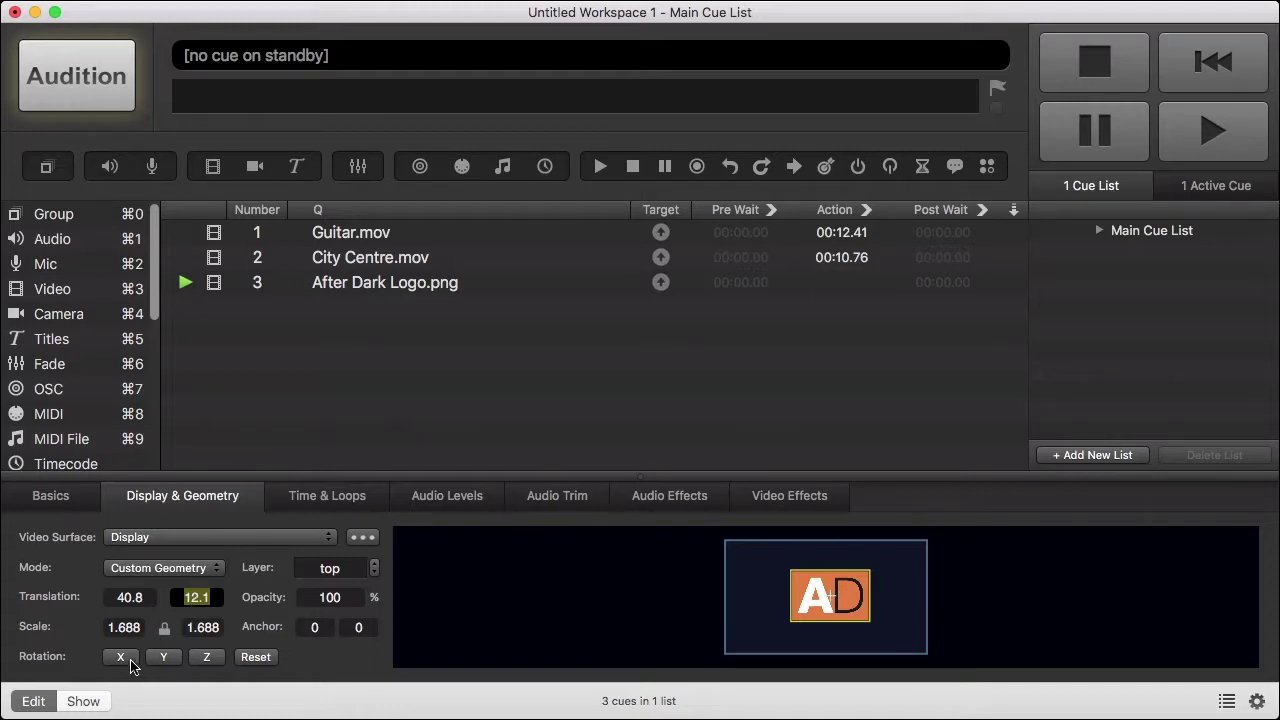
{"action": "left_click_drag", "start_coordinate": [121, 657], "coordinate": [206, 663]}
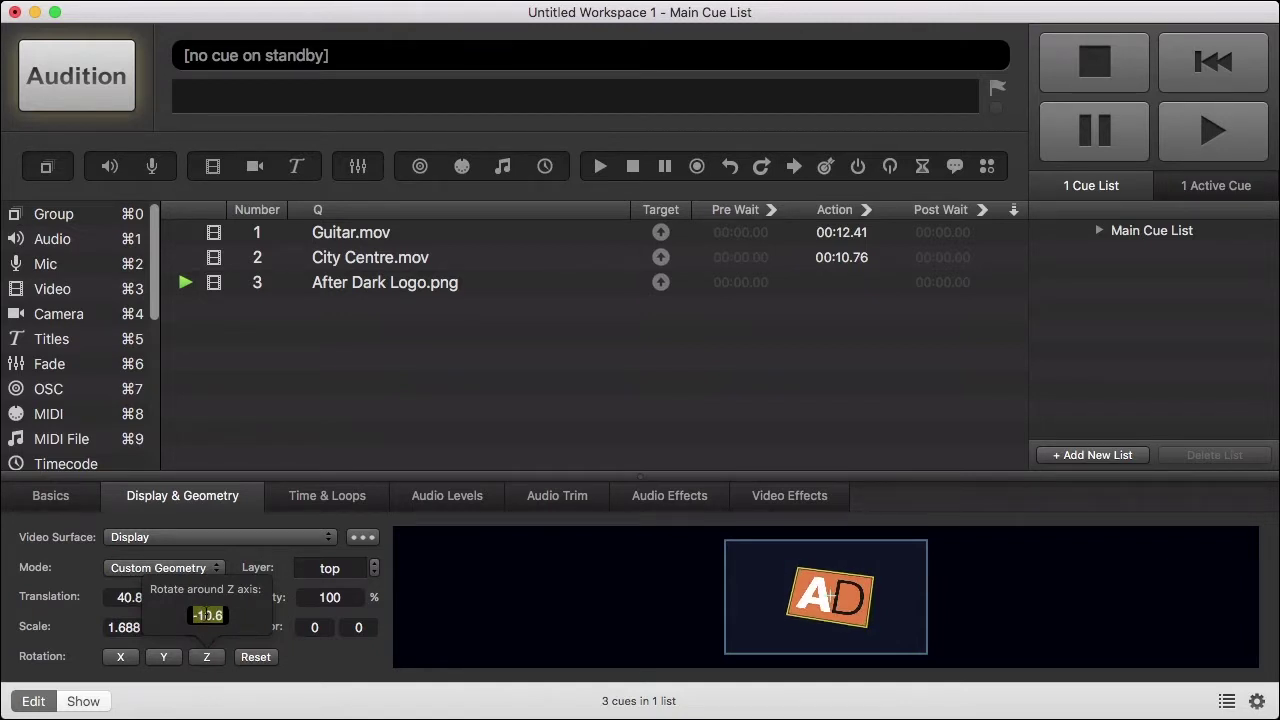
{"action": "left_click", "coordinate": [256, 657]}
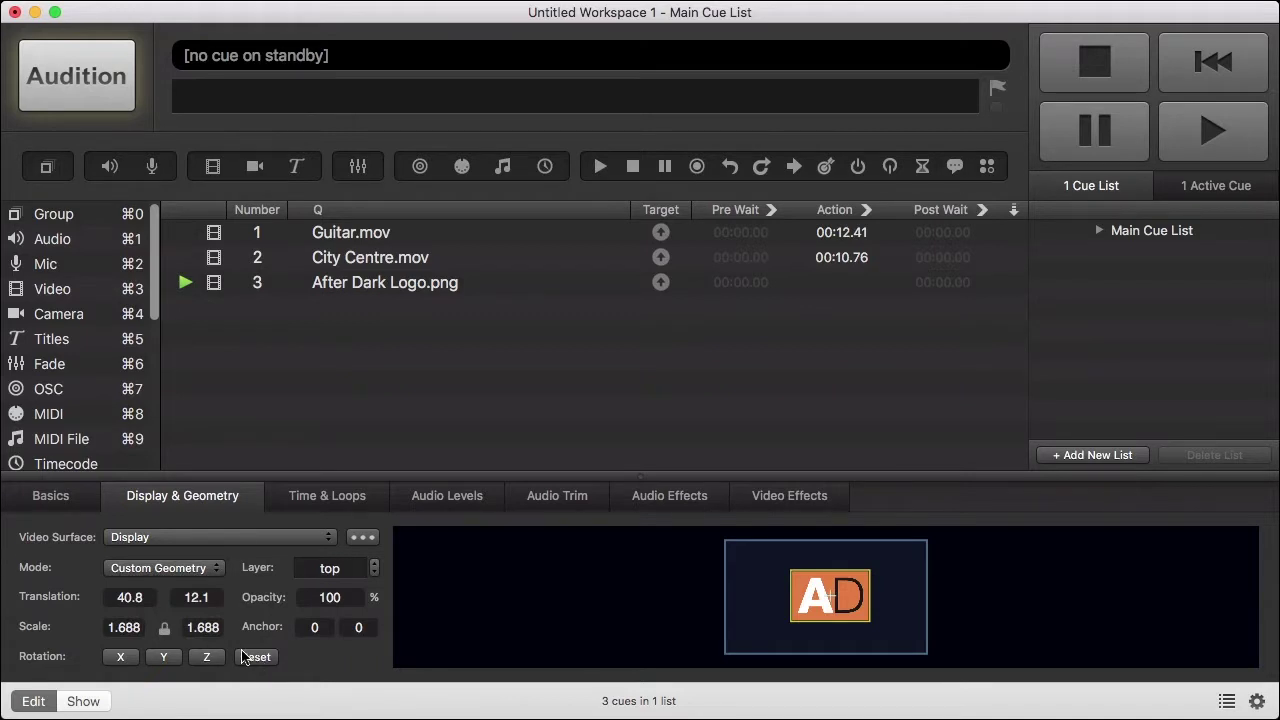
Set the logo's translation to 0, 500 and its linked scale to 1.5.
{"action": "left_click", "coordinate": [155, 597]}
{"action": "type", "text": "0"}
{"action": "key", "text": "Tab"}
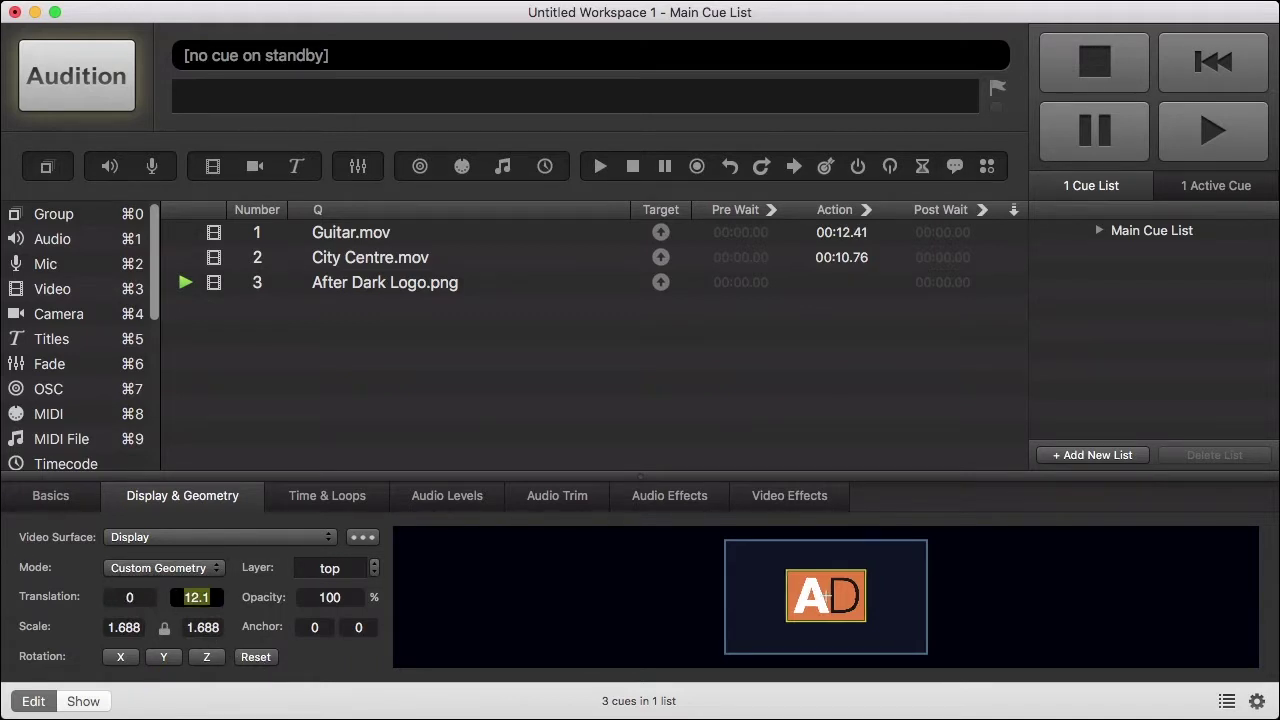
{"action": "type", "text": "500"}
{"action": "key", "text": "Tab"}
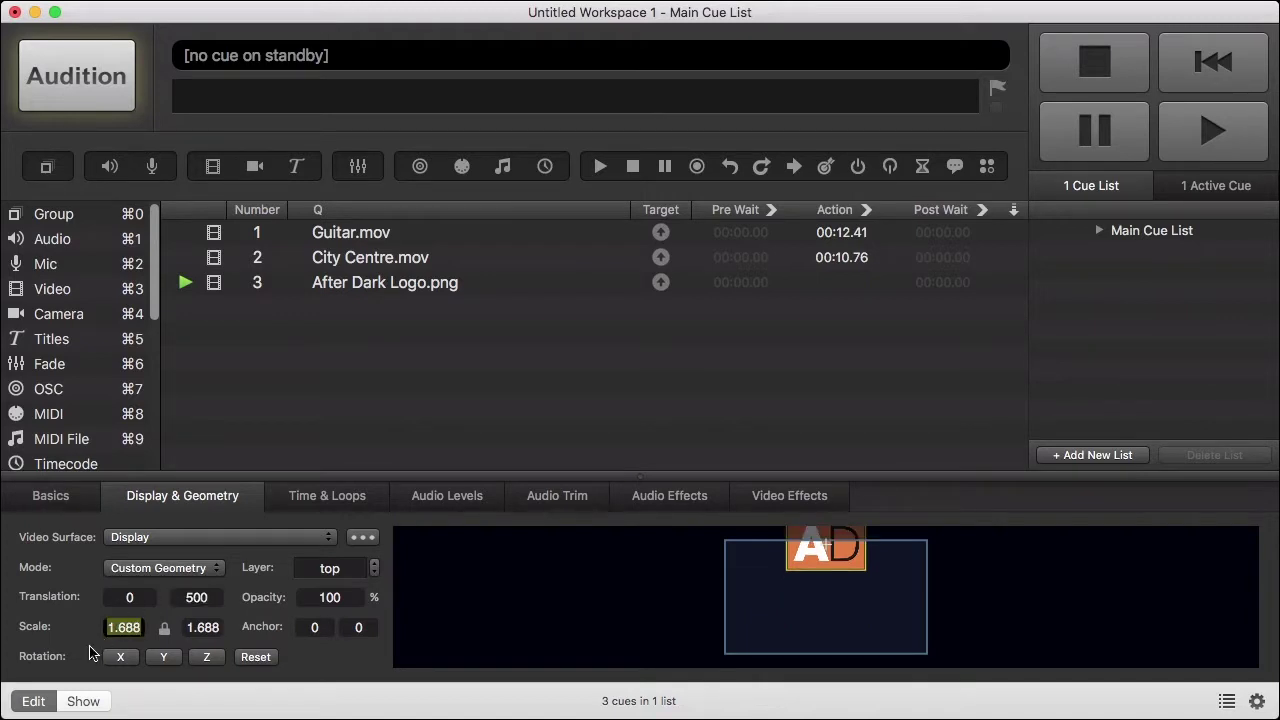
{"action": "type", "text": "1.5"}
{"action": "key", "text": "Return"}
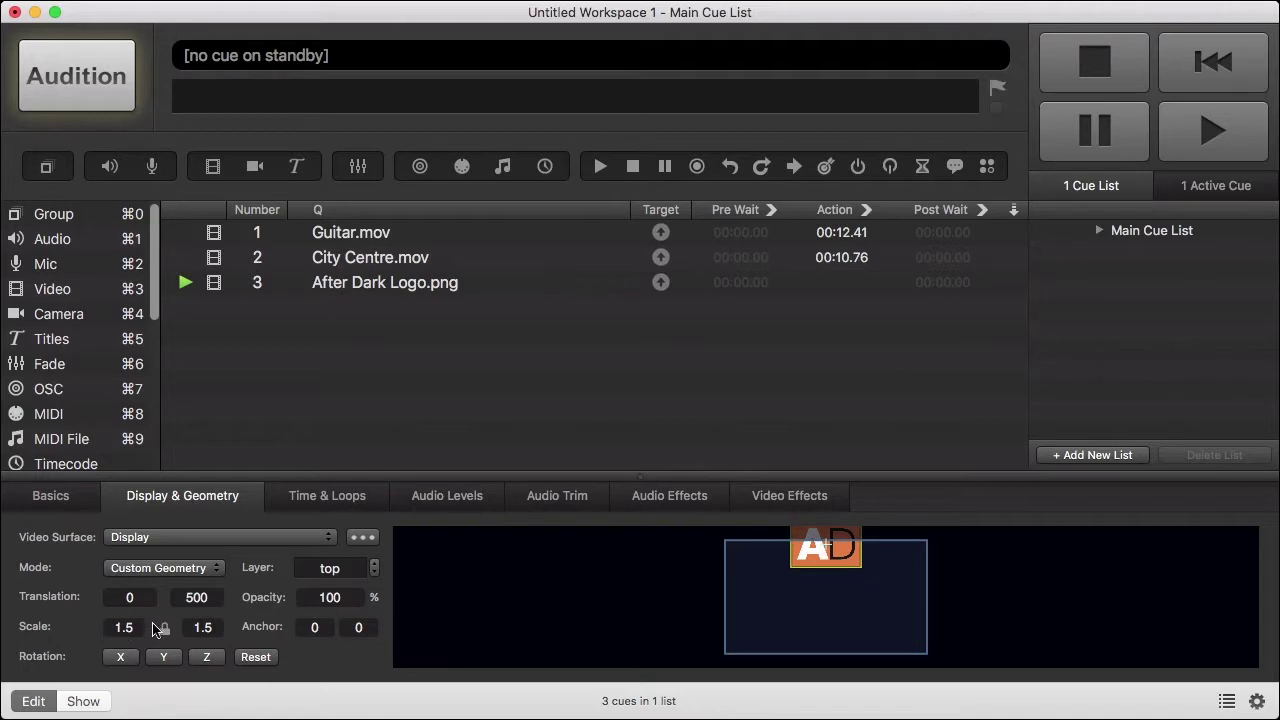
Lower the logo fully inside the surface by setting its vertical translation to 300.
{"action": "left_click_drag", "start_coordinate": [190, 597], "coordinate": [190, 650]}
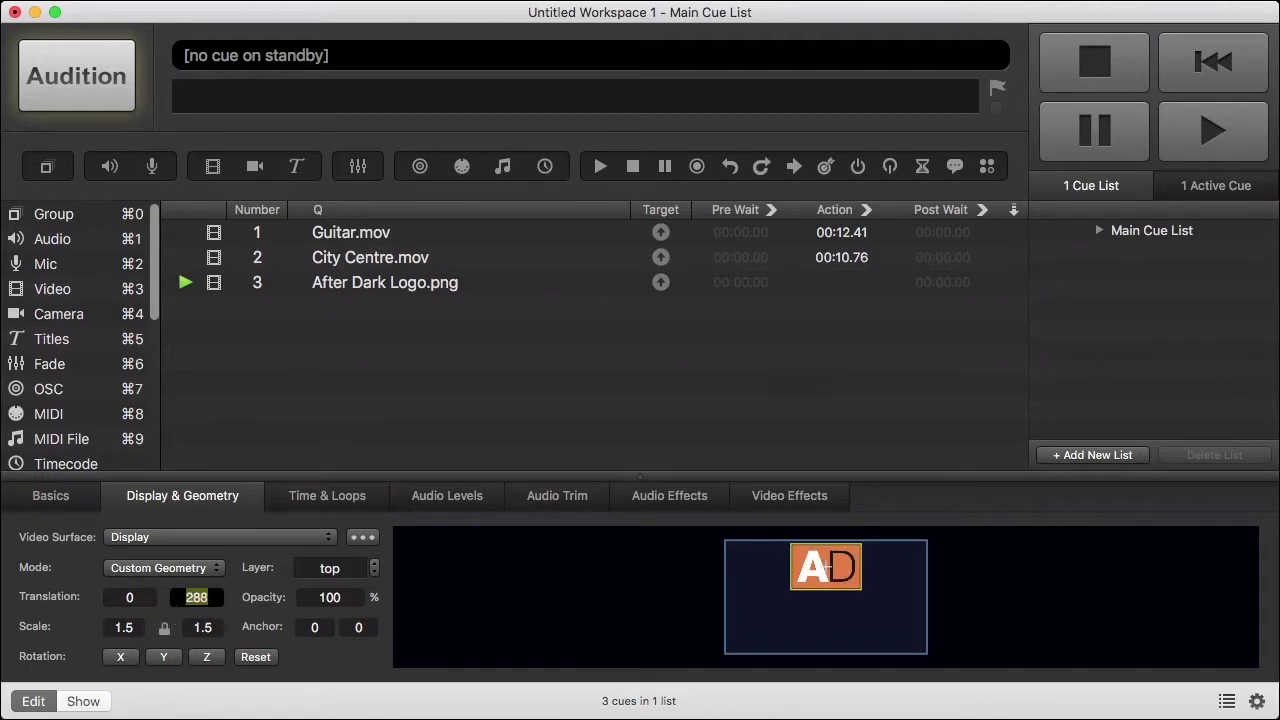
{"action": "type", "text": "300"}
{"action": "key", "text": "Return"}
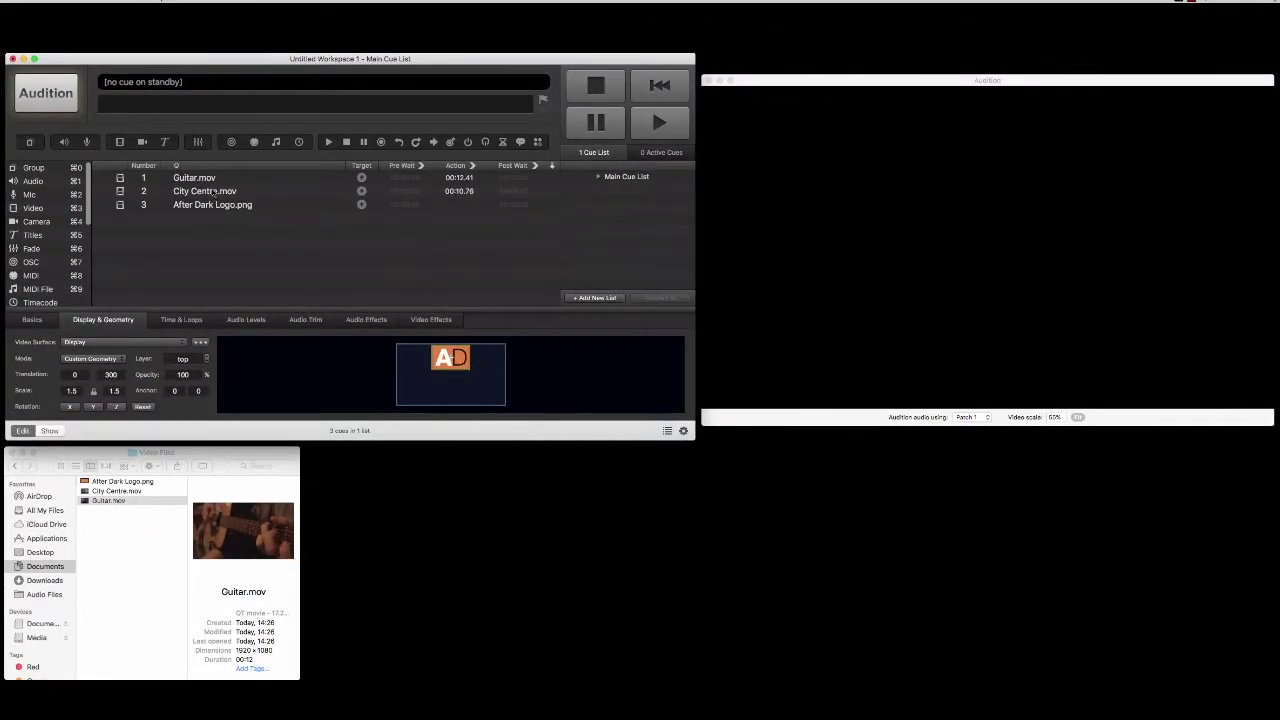
Audition the City Centre.mov cue with the After Dark Logo.png cue layered over it, and stop playback.
{"action": "left_click", "coordinate": [214, 193]}
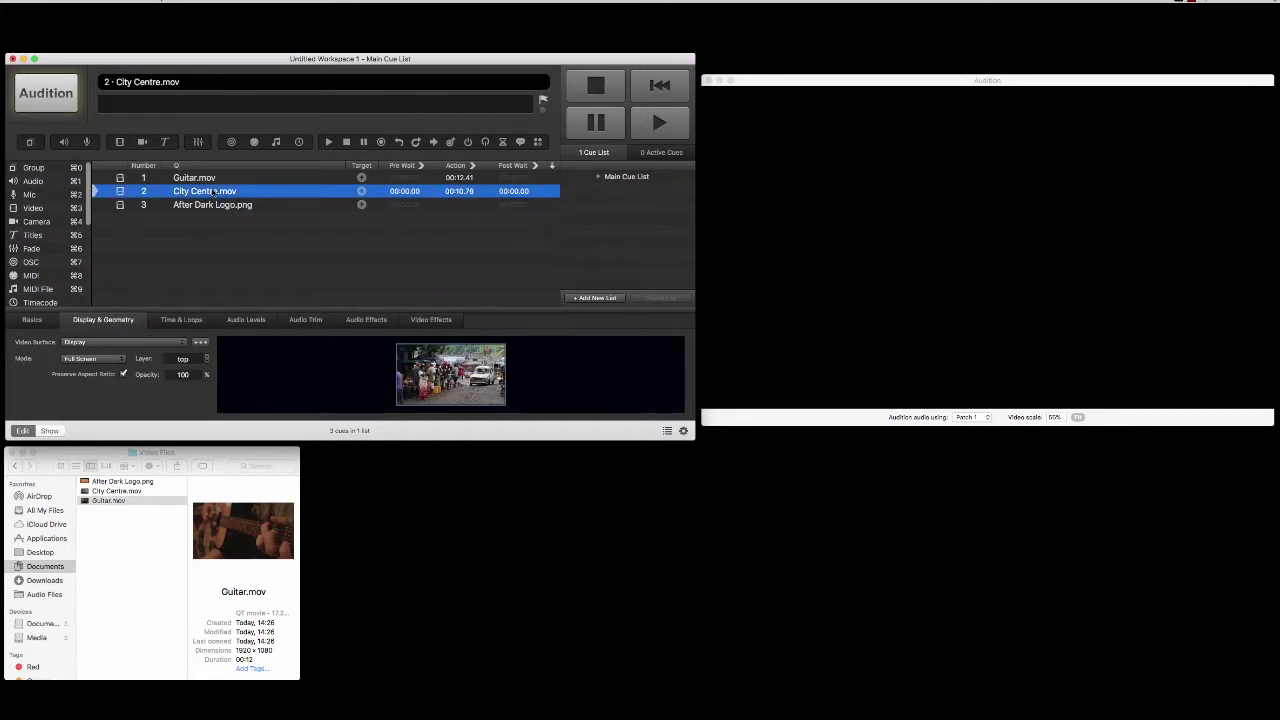
{"action": "key", "text": "space"}
{"action": "key", "text": "space"}
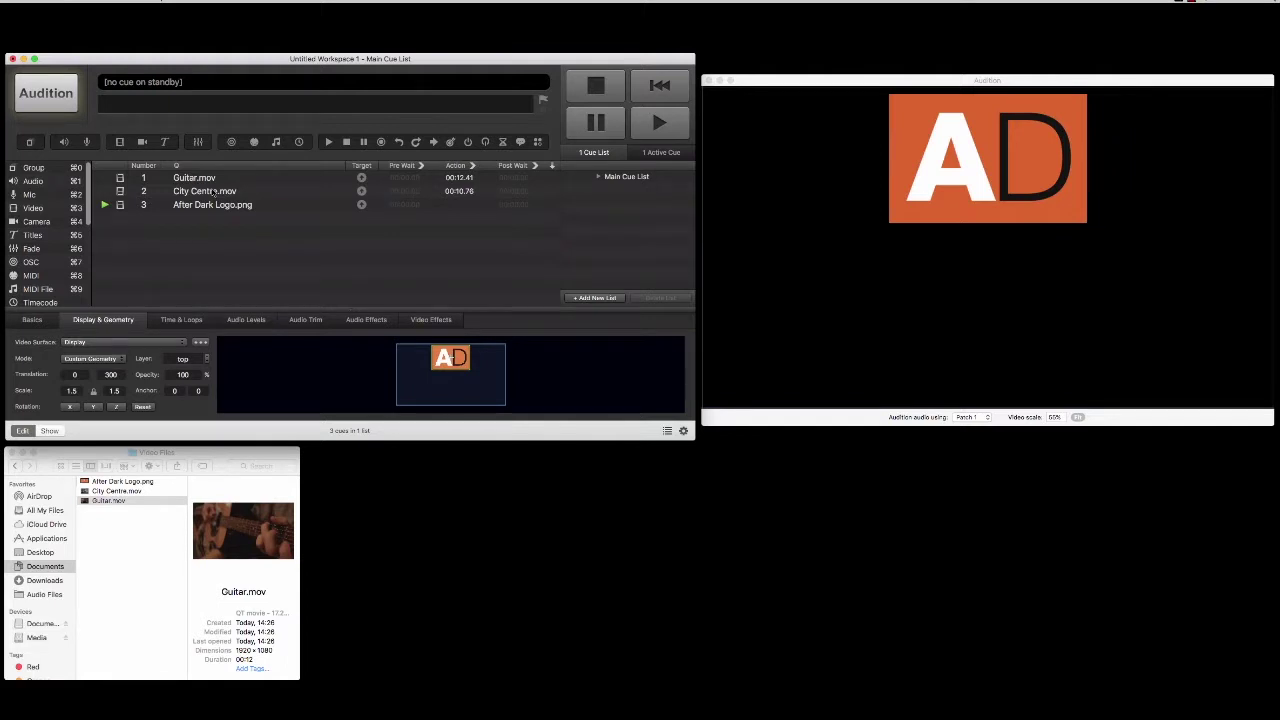
{"action": "key", "text": "Escape"}
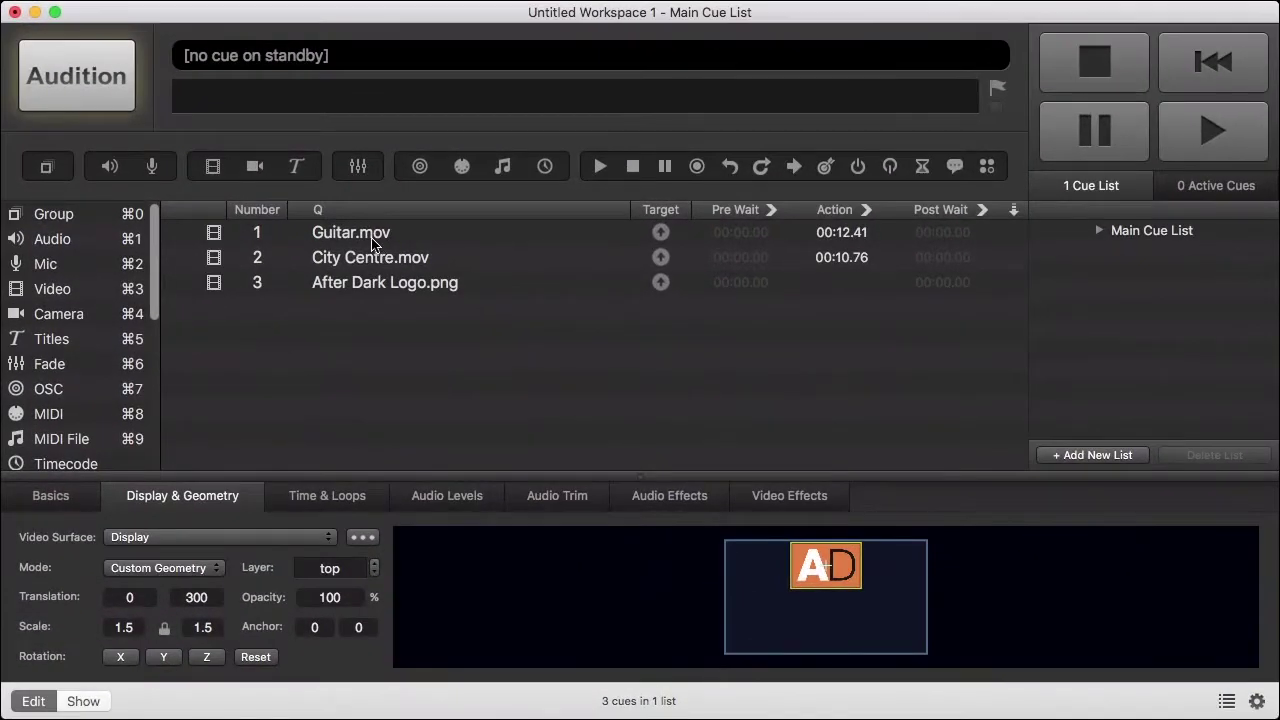
Give Guitar.mov custom geometry, scaled to about 0.417, shifted horizontally to about -470.4 and rotated about 25.2 around the Y axis.
{"action": "left_click", "coordinate": [370, 240]}
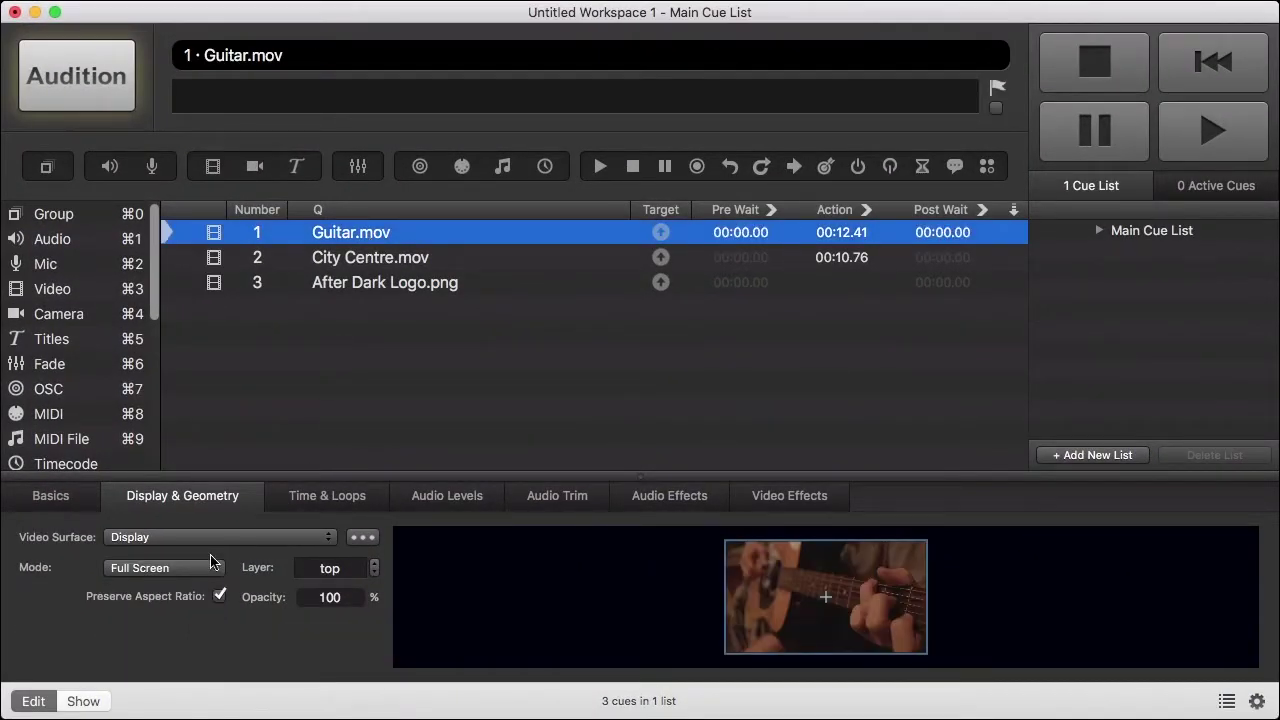
{"action": "left_click", "coordinate": [185, 570]}
{"action": "left_click", "coordinate": [185, 584]}
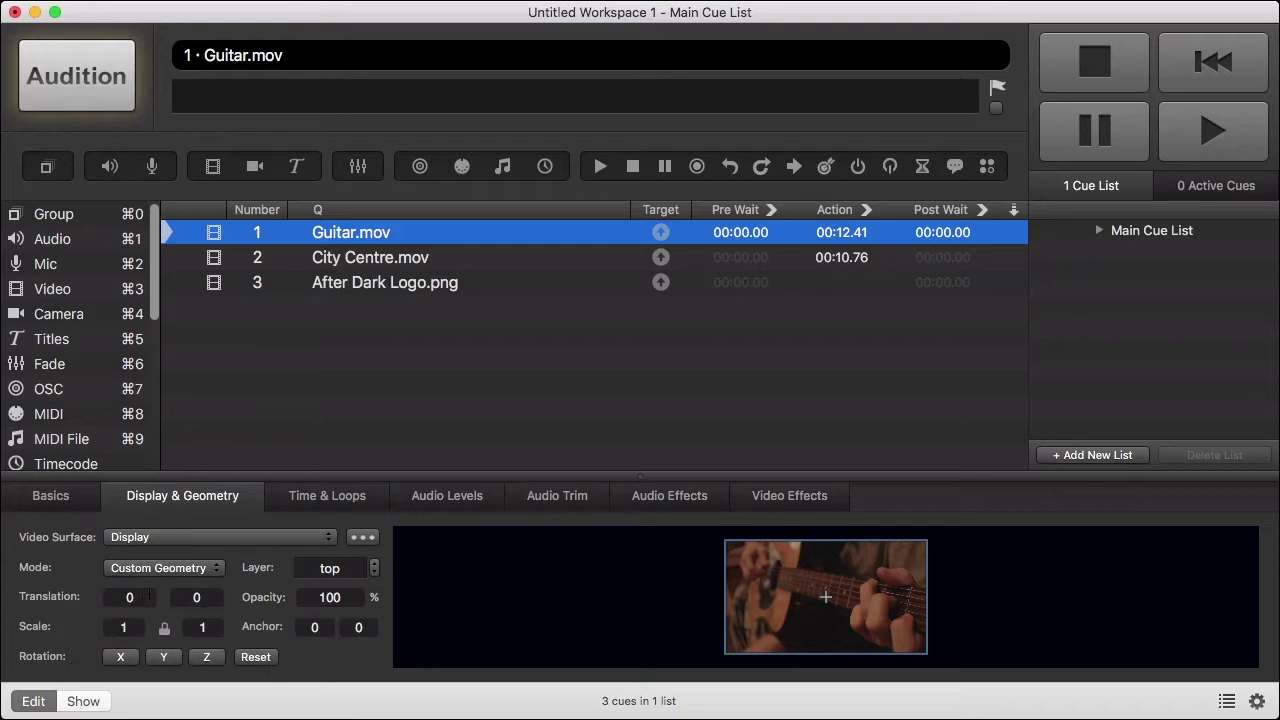
{"action": "left_click_drag", "start_coordinate": [123, 627], "coordinate": [100, 597]}
{"action": "left_click", "coordinate": [170, 658]}
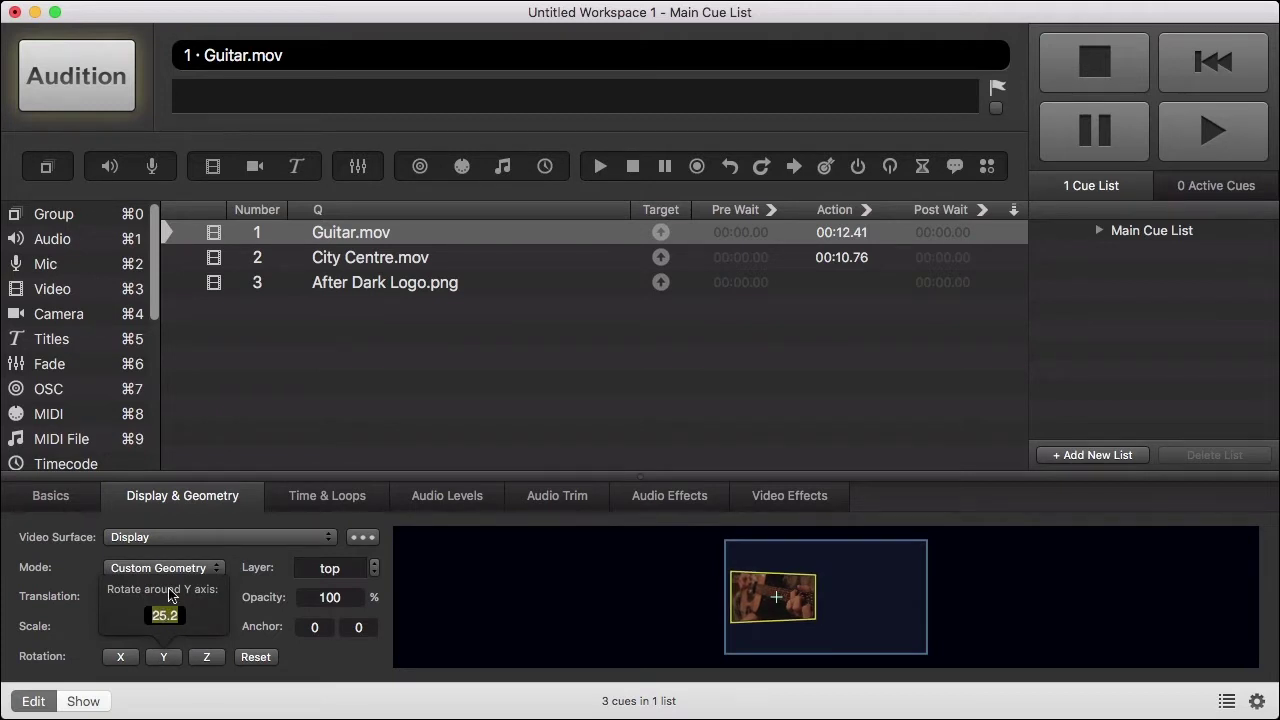
Give City Centre.mov custom geometry, shrunk and shifted to the right half of the surface and rotated about -28.6 around the Y axis.
{"action": "left_click", "coordinate": [358, 258]}
{"action": "left_click", "coordinate": [165, 568]}
{"action": "left_click", "coordinate": [143, 586]}
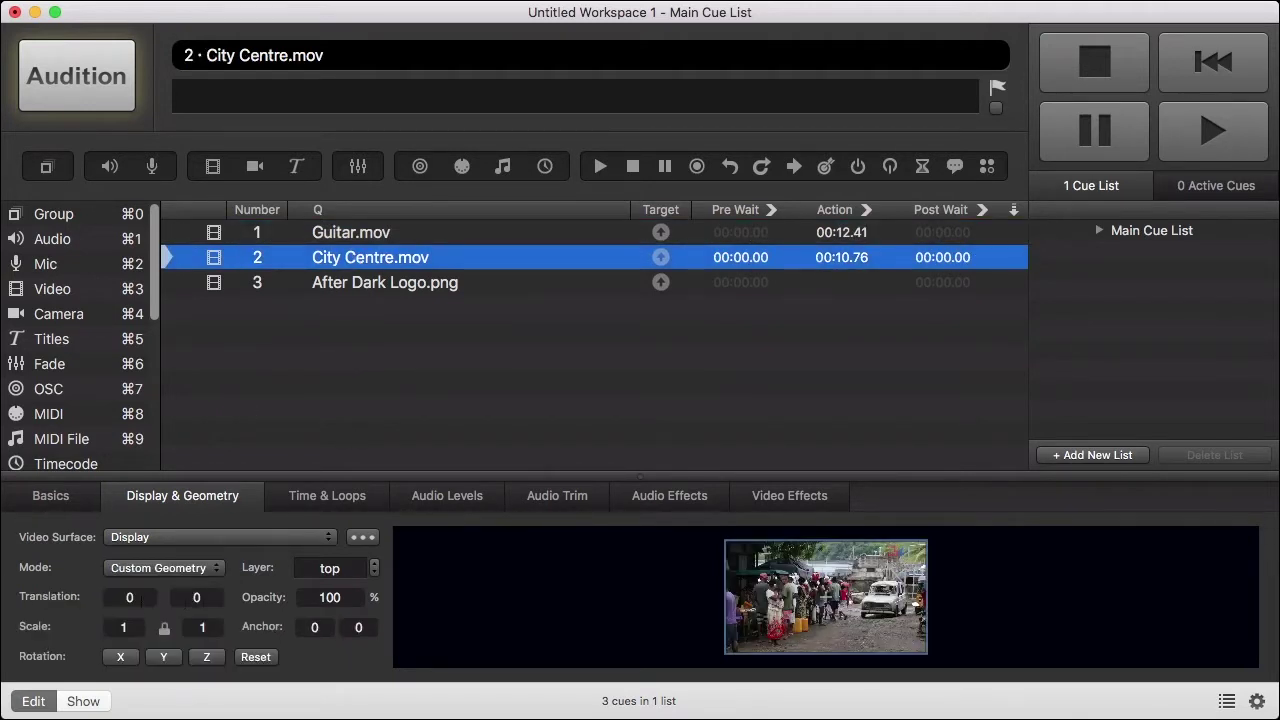
{"action": "mouse_move", "coordinate": [129, 597]}
{"action": "left_mouse_down"}
{"action": "mouse_move", "coordinate": [160, 597]}
{"action": "mouse_move", "coordinate": [112, 627]}
{"action": "mouse_move", "coordinate": [132, 597]}
{"action": "left_mouse_up"}
{"action": "left_click_drag", "start_coordinate": [163, 657], "coordinate": [180, 556]}
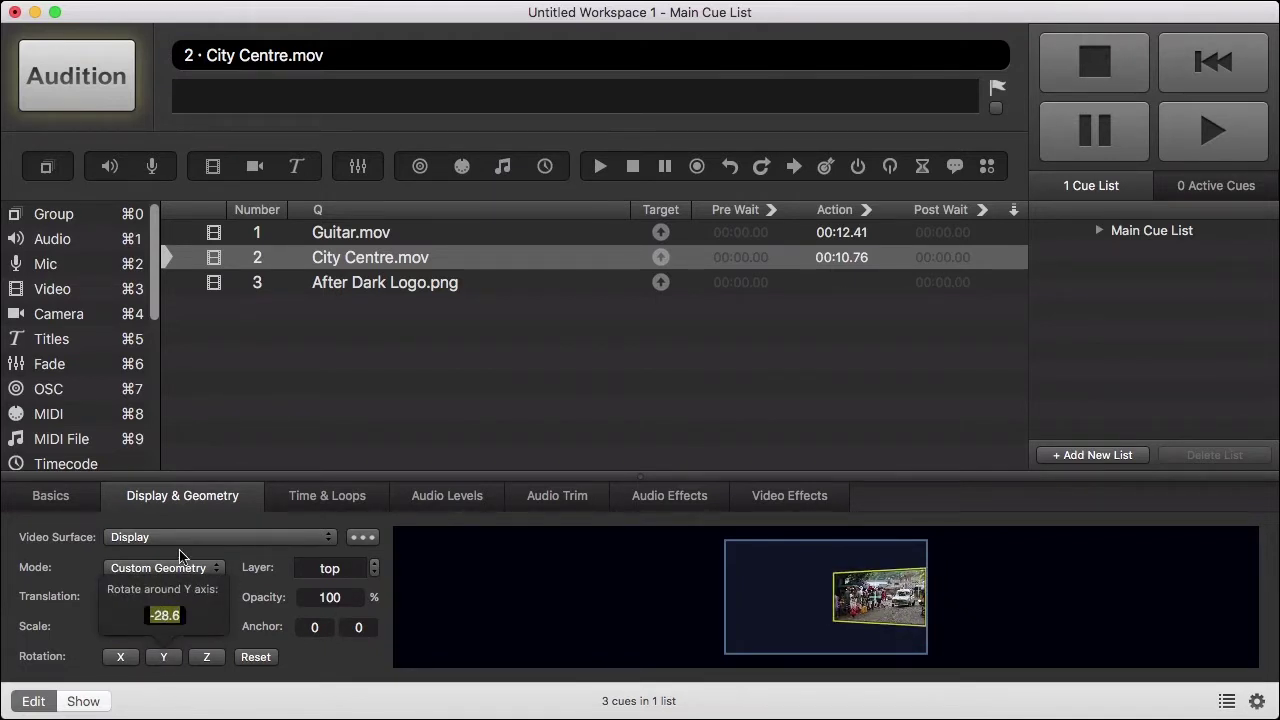
{"action": "left_click", "coordinate": [310, 323]}
Audition the Guitar.mov, City Centre.mov and After Dark Logo.png cues together, starting from the first cue.
{"action": "left_click", "coordinate": [357, 241]}
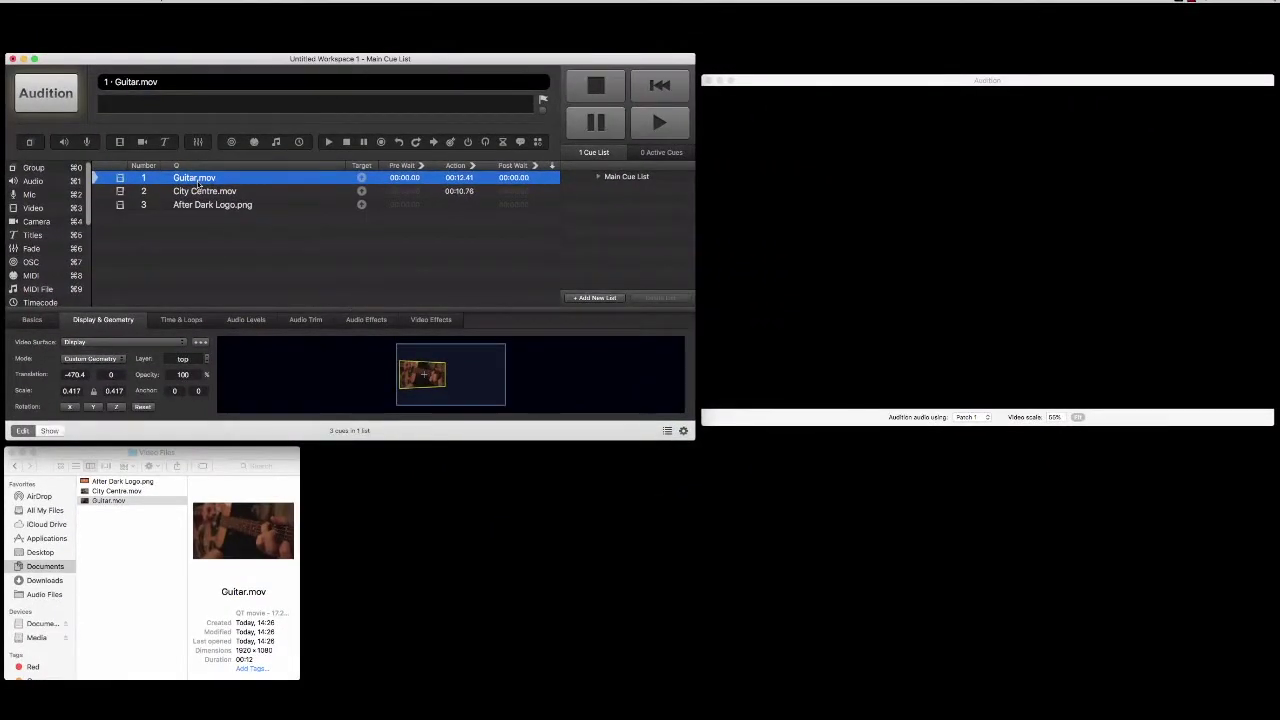
{"action": "key", "text": "space"}
{"action": "key", "text": "space"}
{"action": "key", "text": "space"}
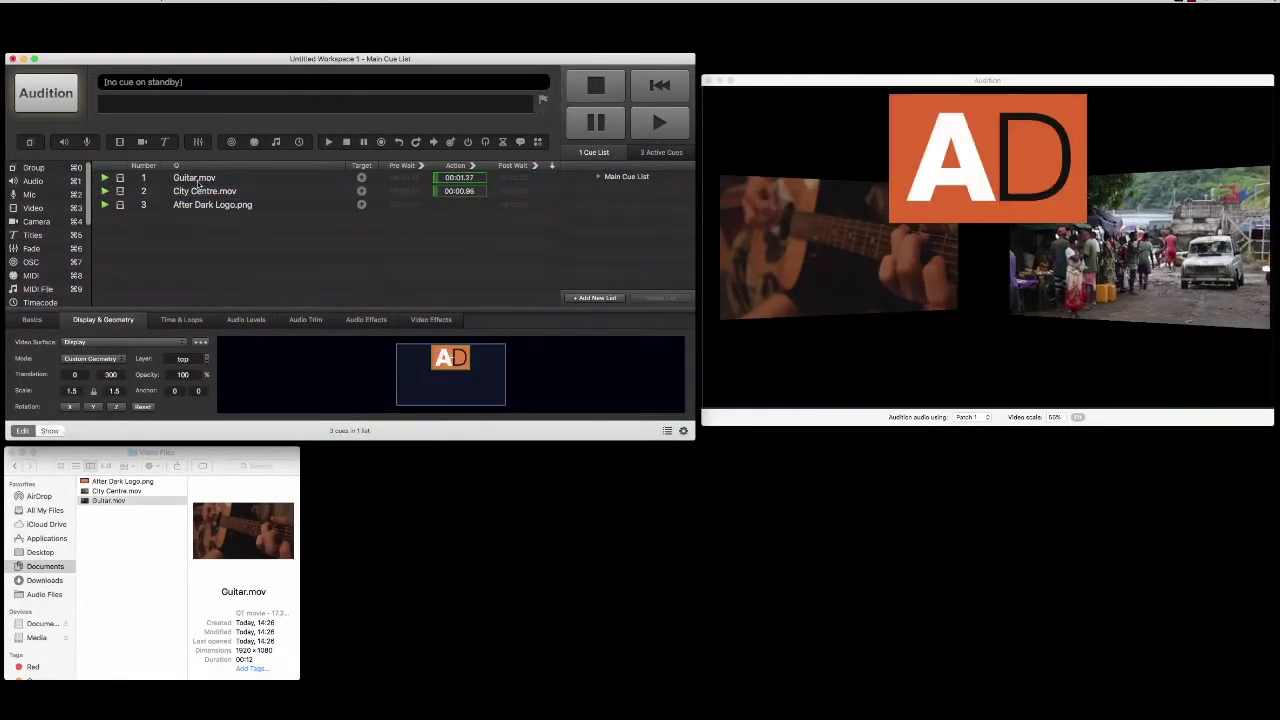